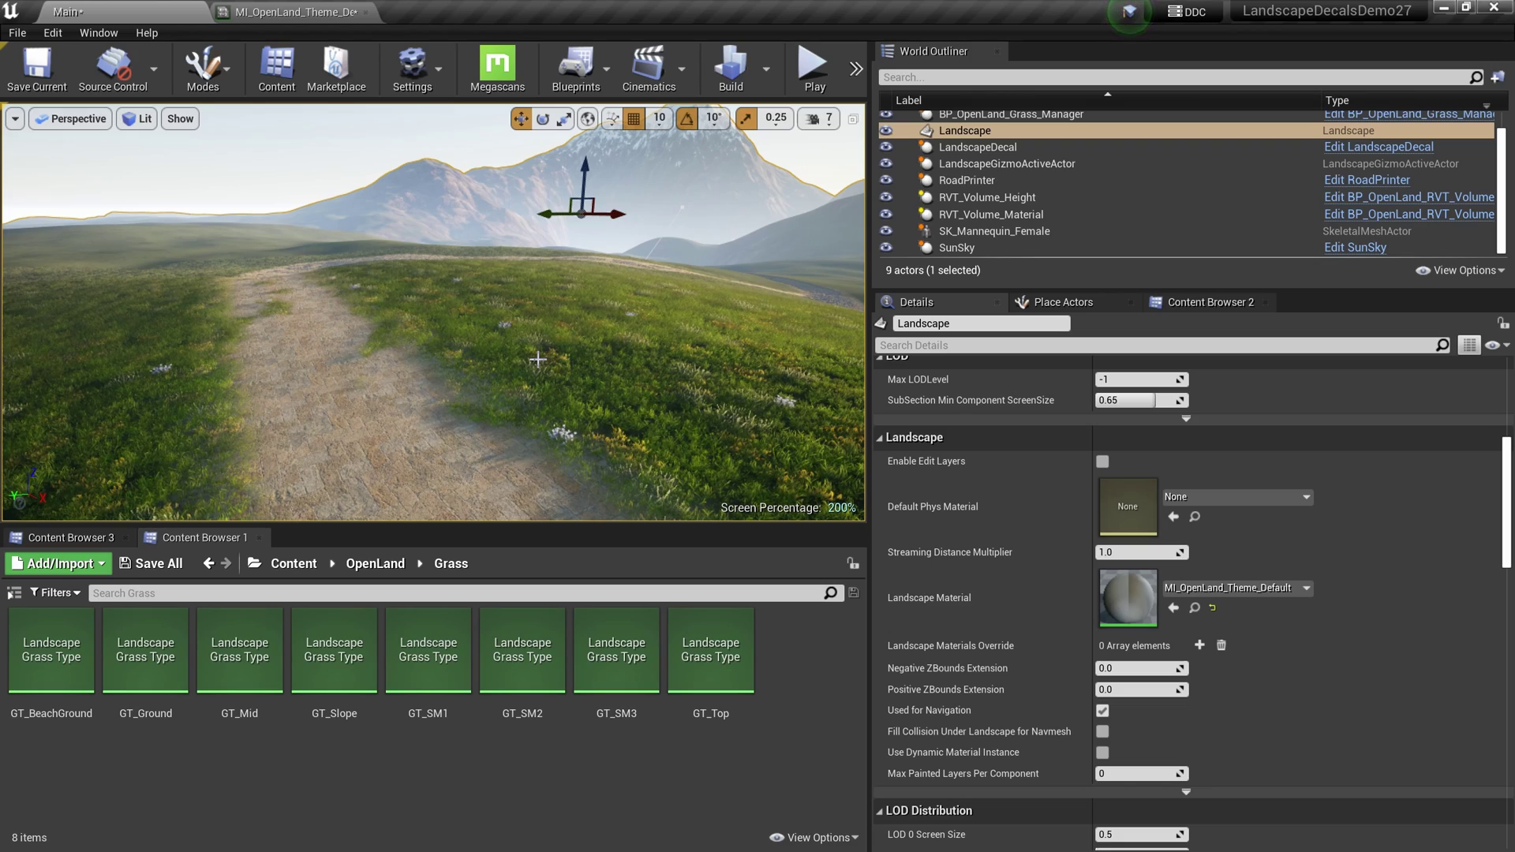
Select the RoadPrinter actor and move the spline point at the road's bend outward to reshape the path
right_drag(474, 350, 472, 385)
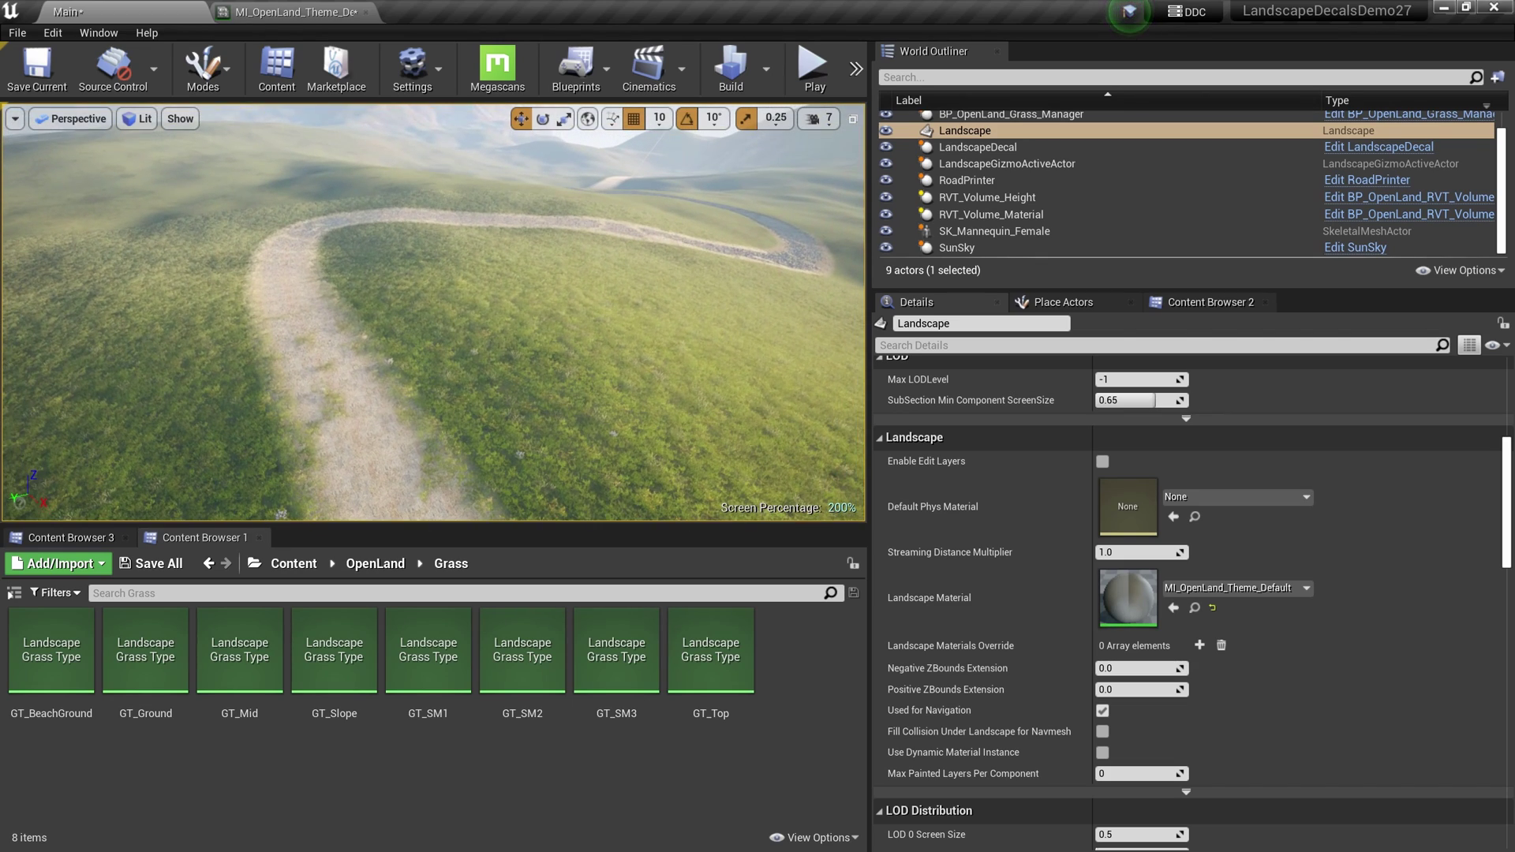
click(942, 182)
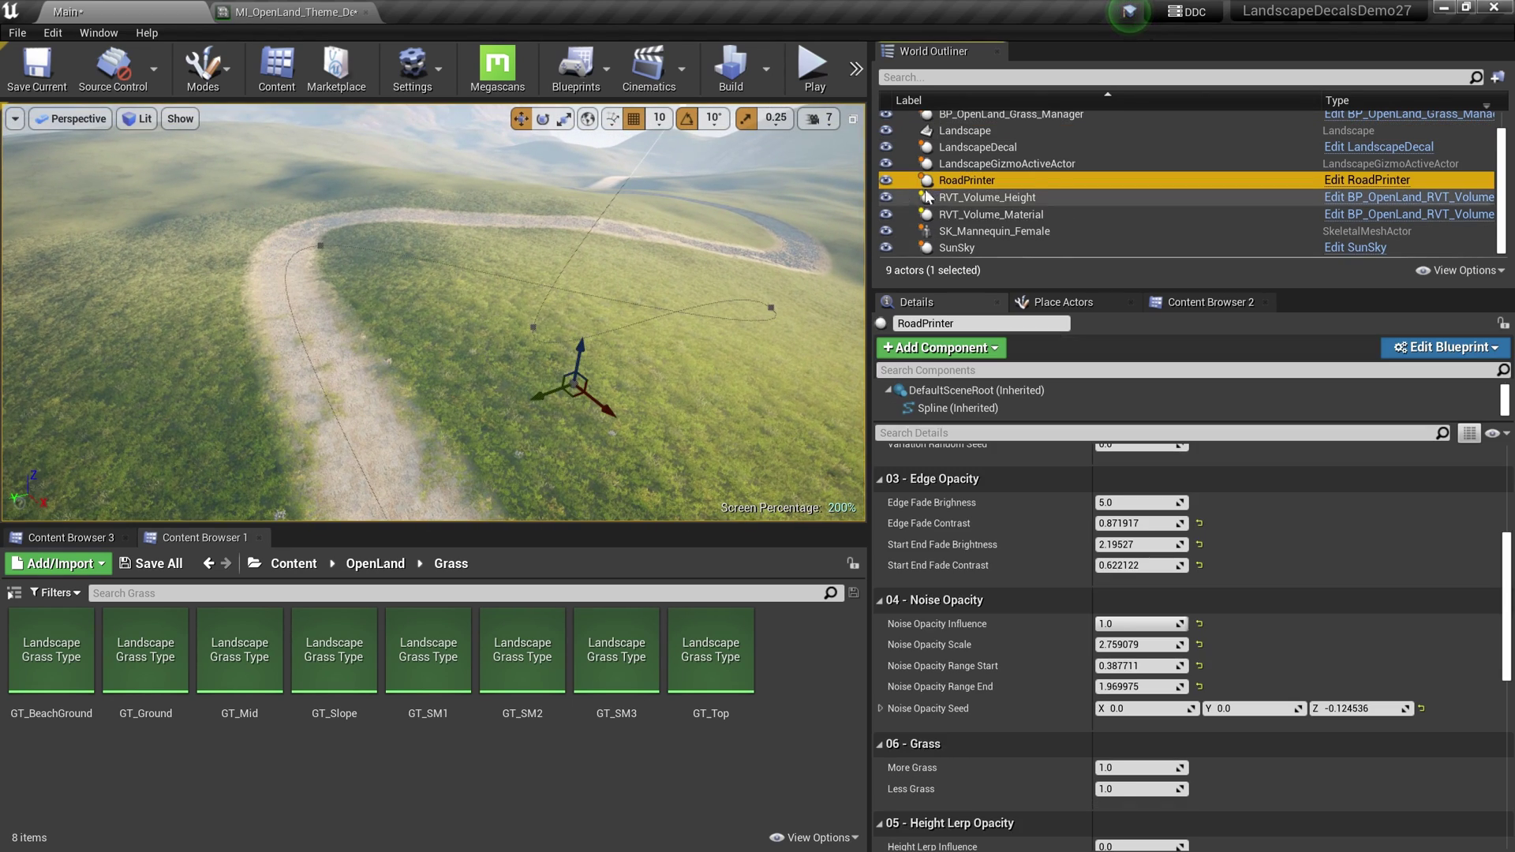
click(322, 248)
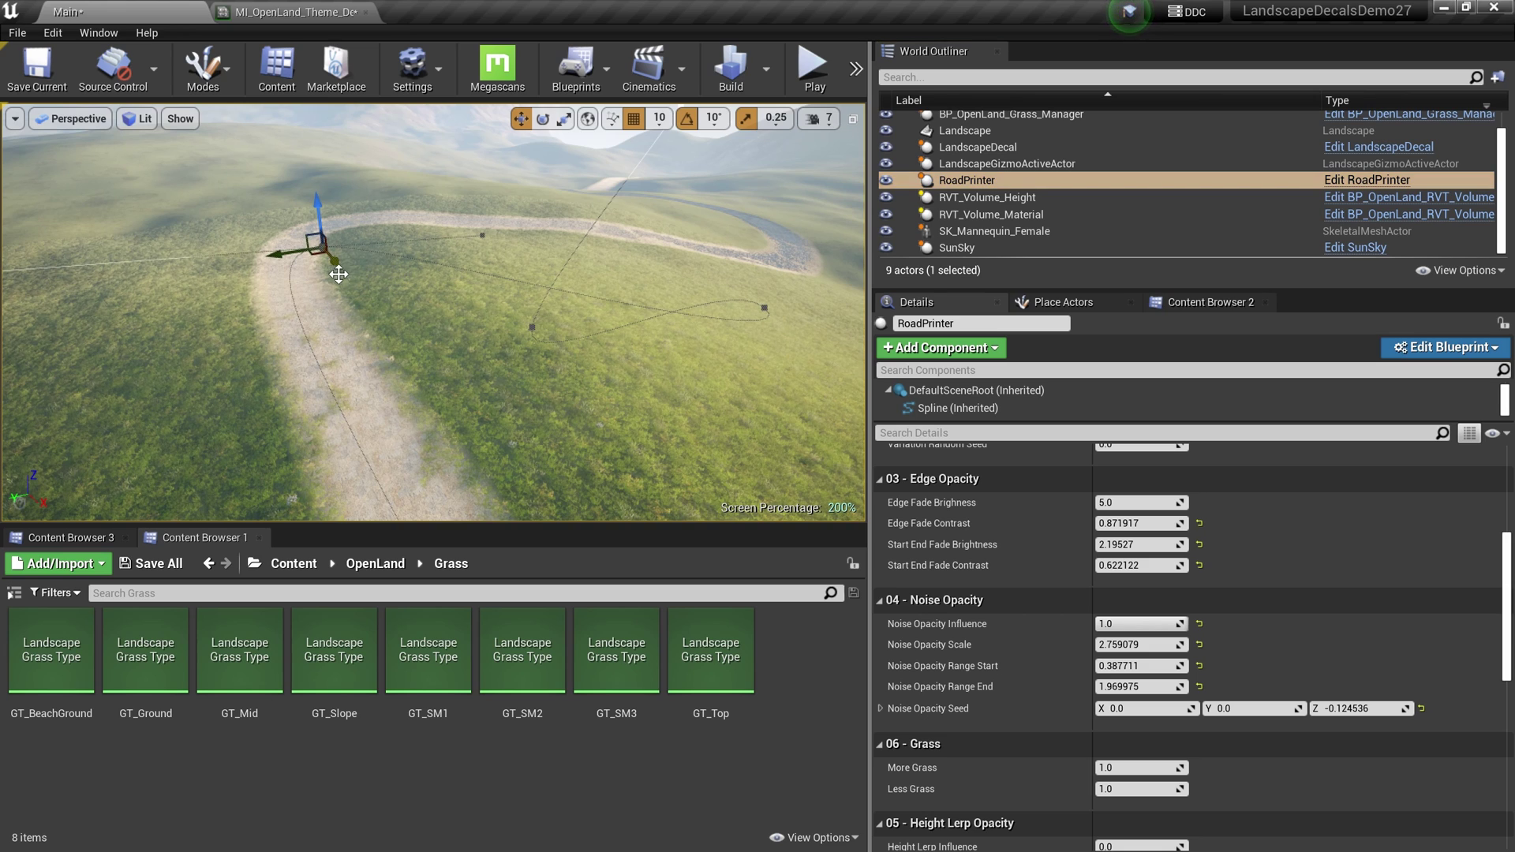
drag(331, 258, 169, 223)
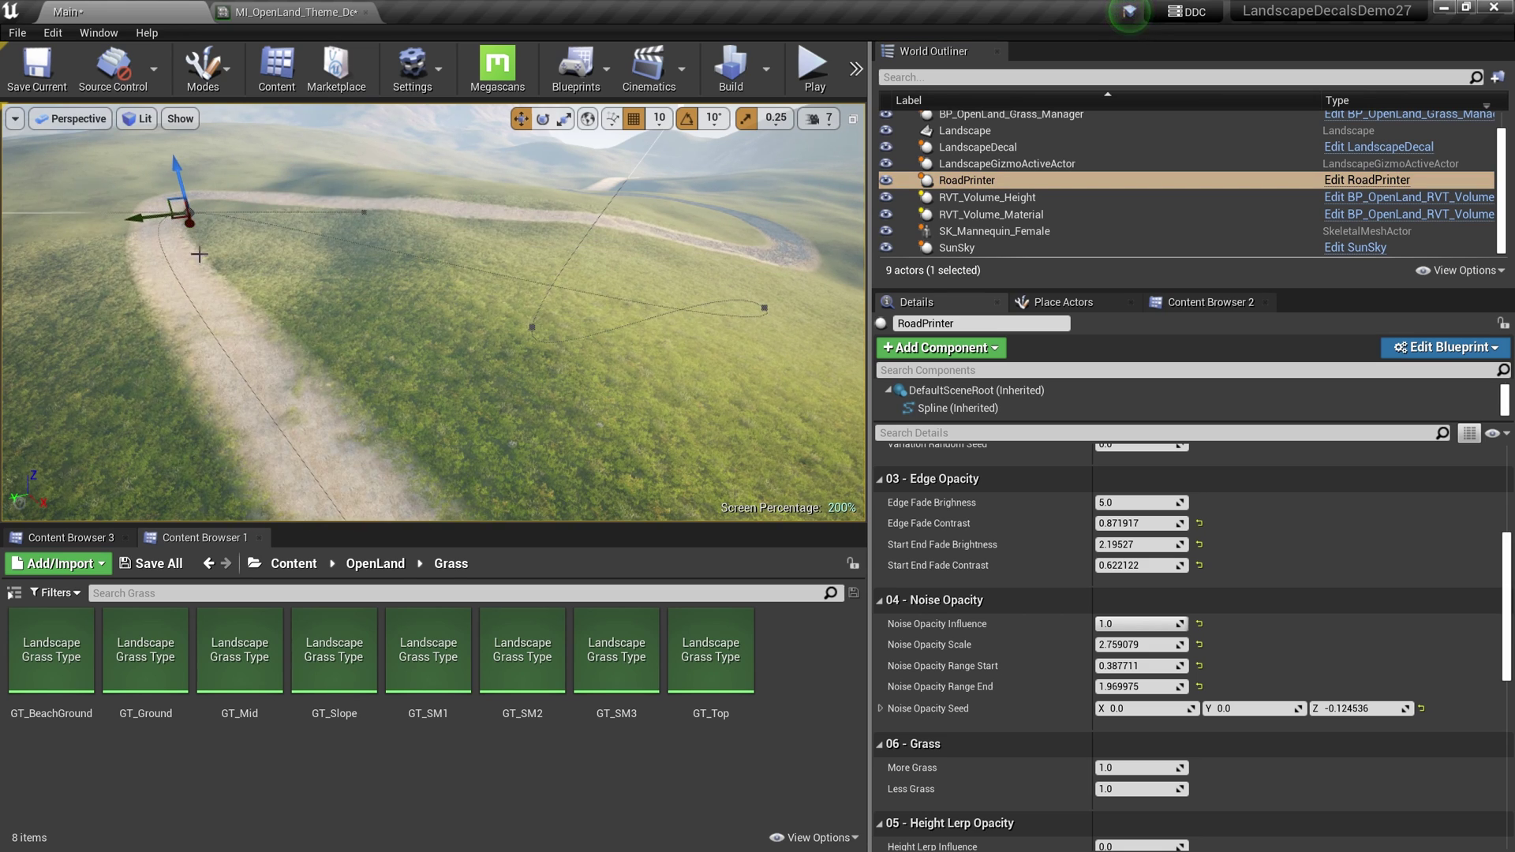
Set the RoadPrinter's Noise Opacity Influence to 0, Edge Fade Contrast to -0.334432 and Start End Fade Contrast to 0
key(w)
right_drag(199, 255, 203, 300)
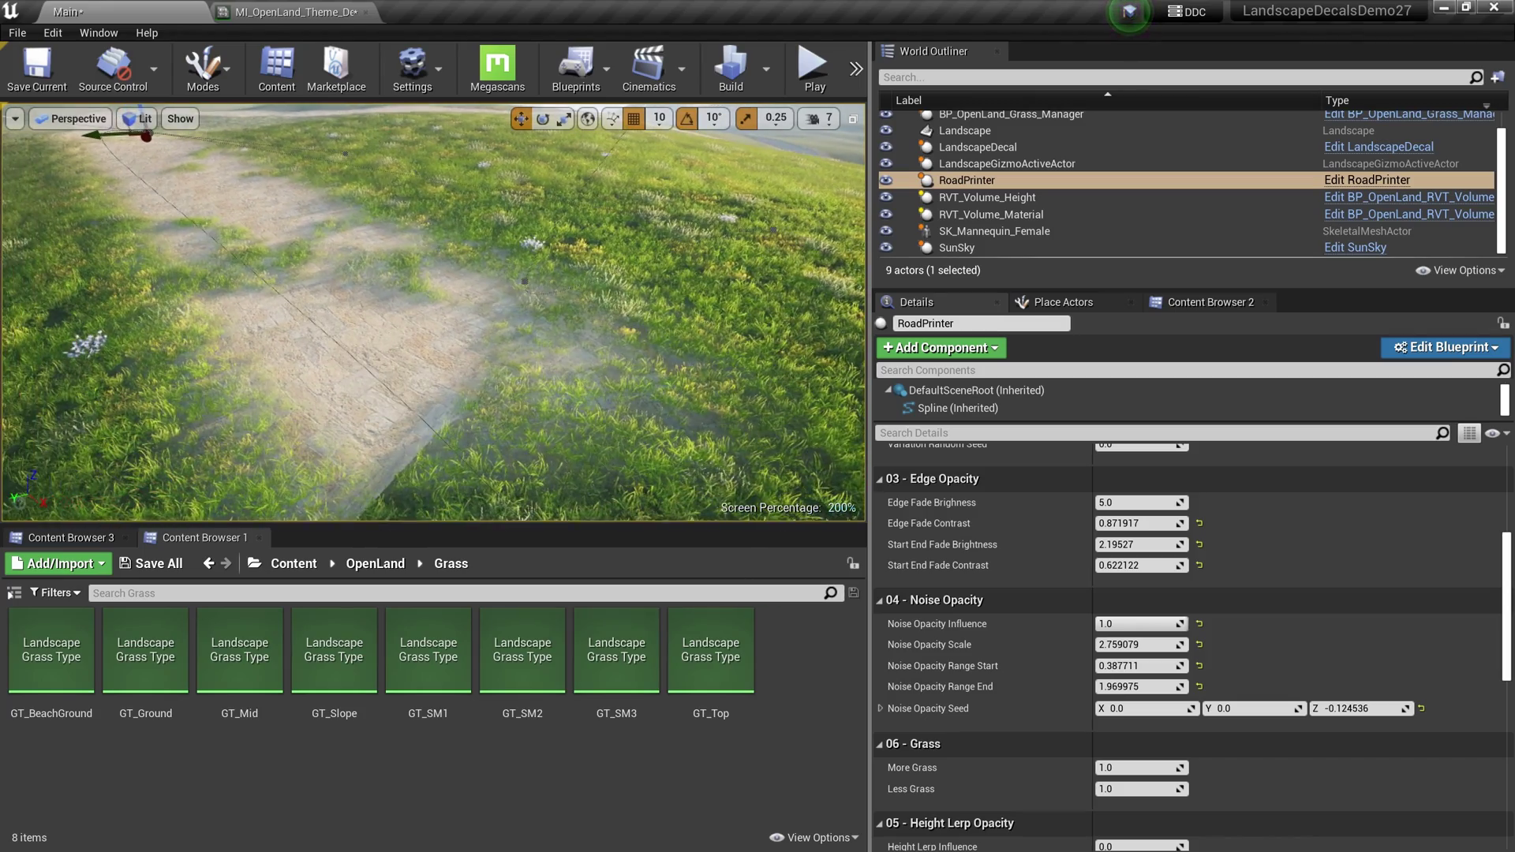
key(e)
right_drag(425, 401, 424, 365)
key(w)
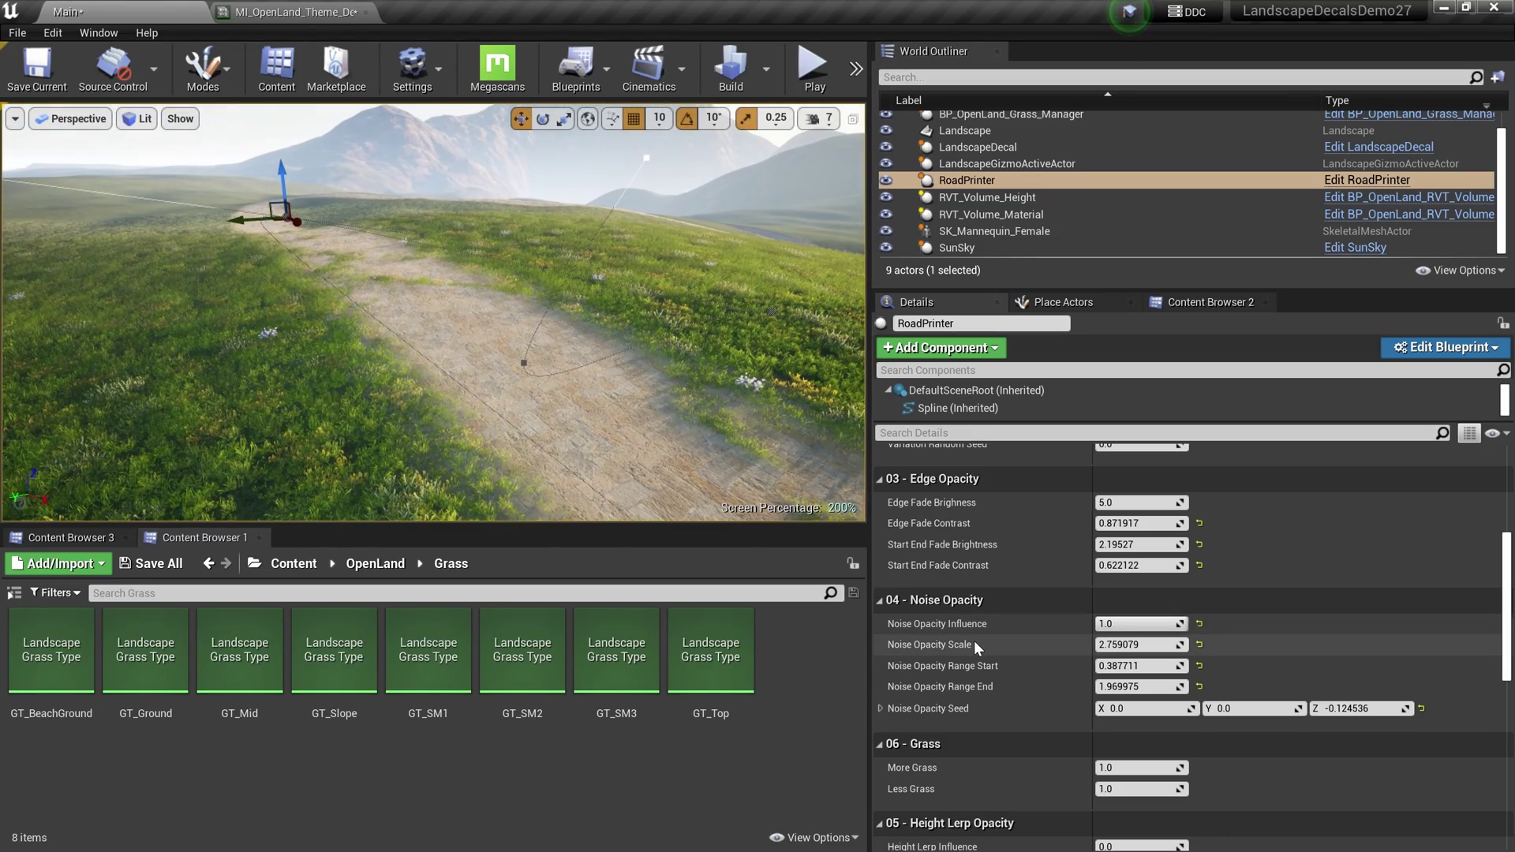
mouse_move(1146, 623)
mouse_down()
mouse_move(1128, 623)
mouse_move(1146, 623)
mouse_up()
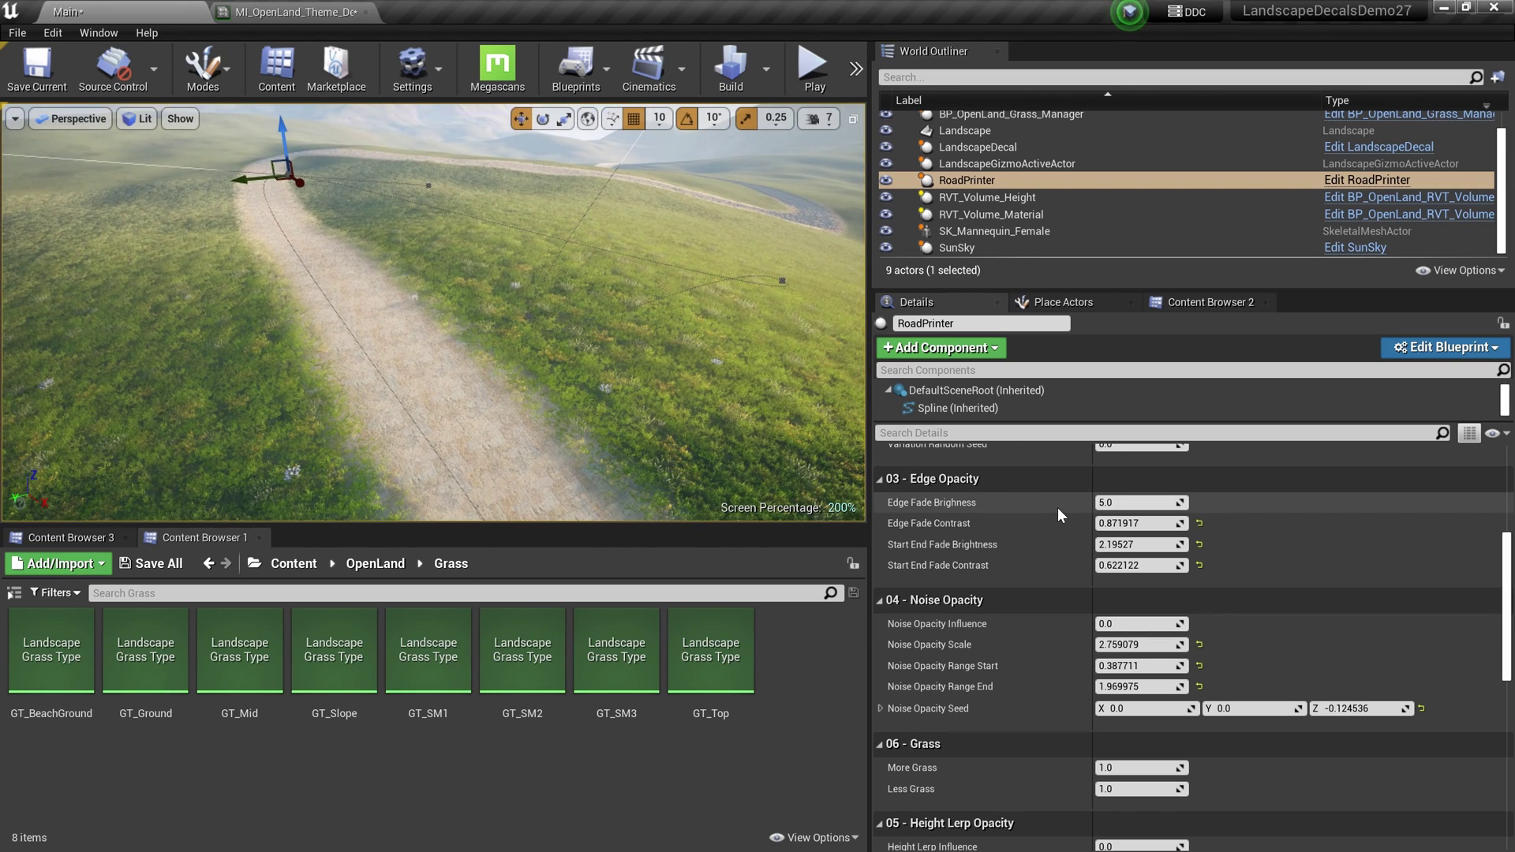
drag(1157, 522, 1120, 523)
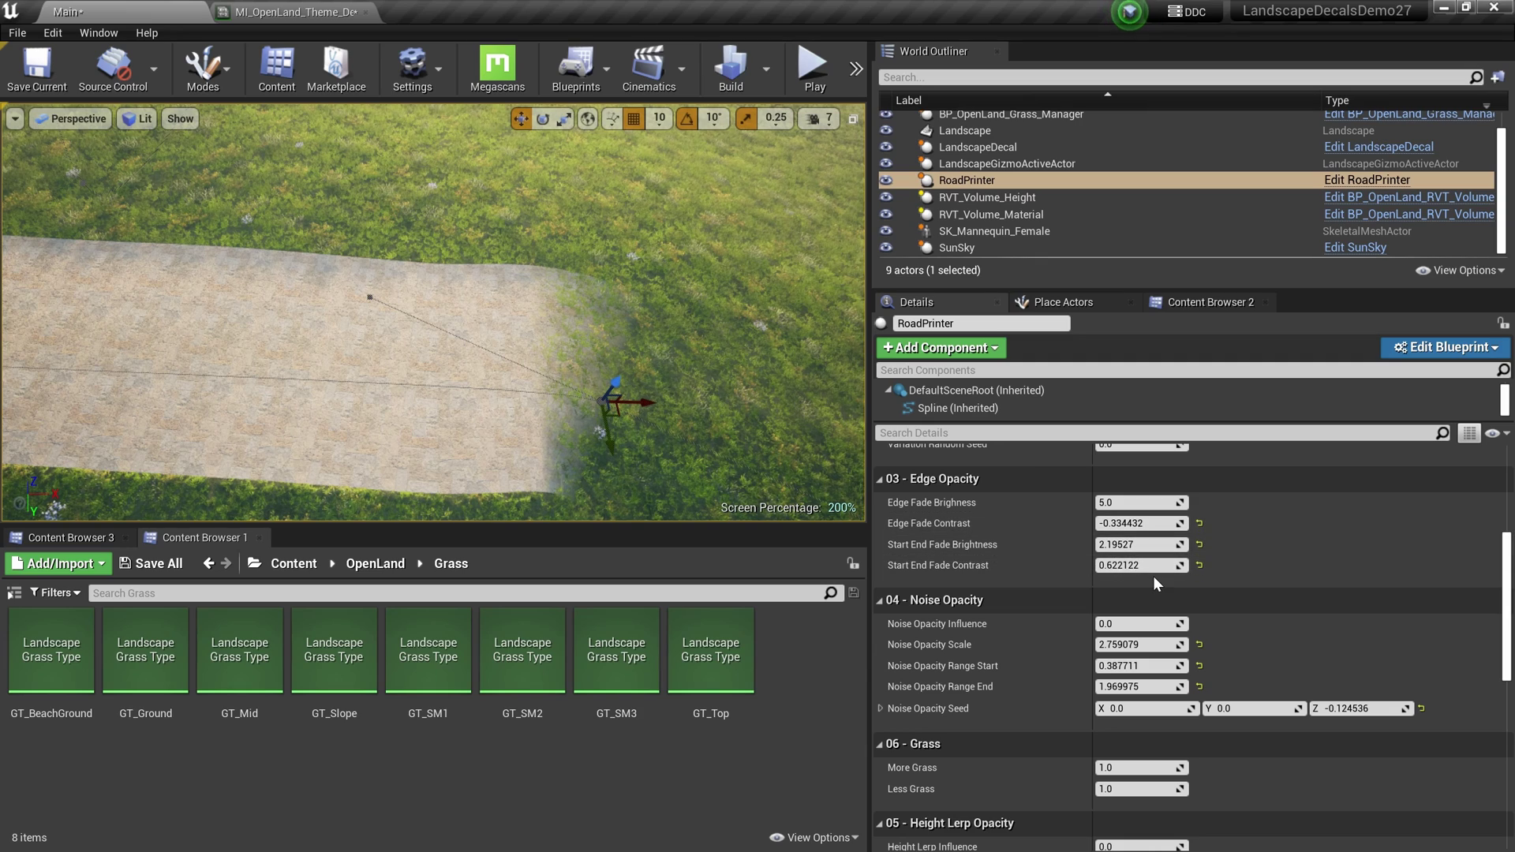
drag(1145, 565, 1105, 565)
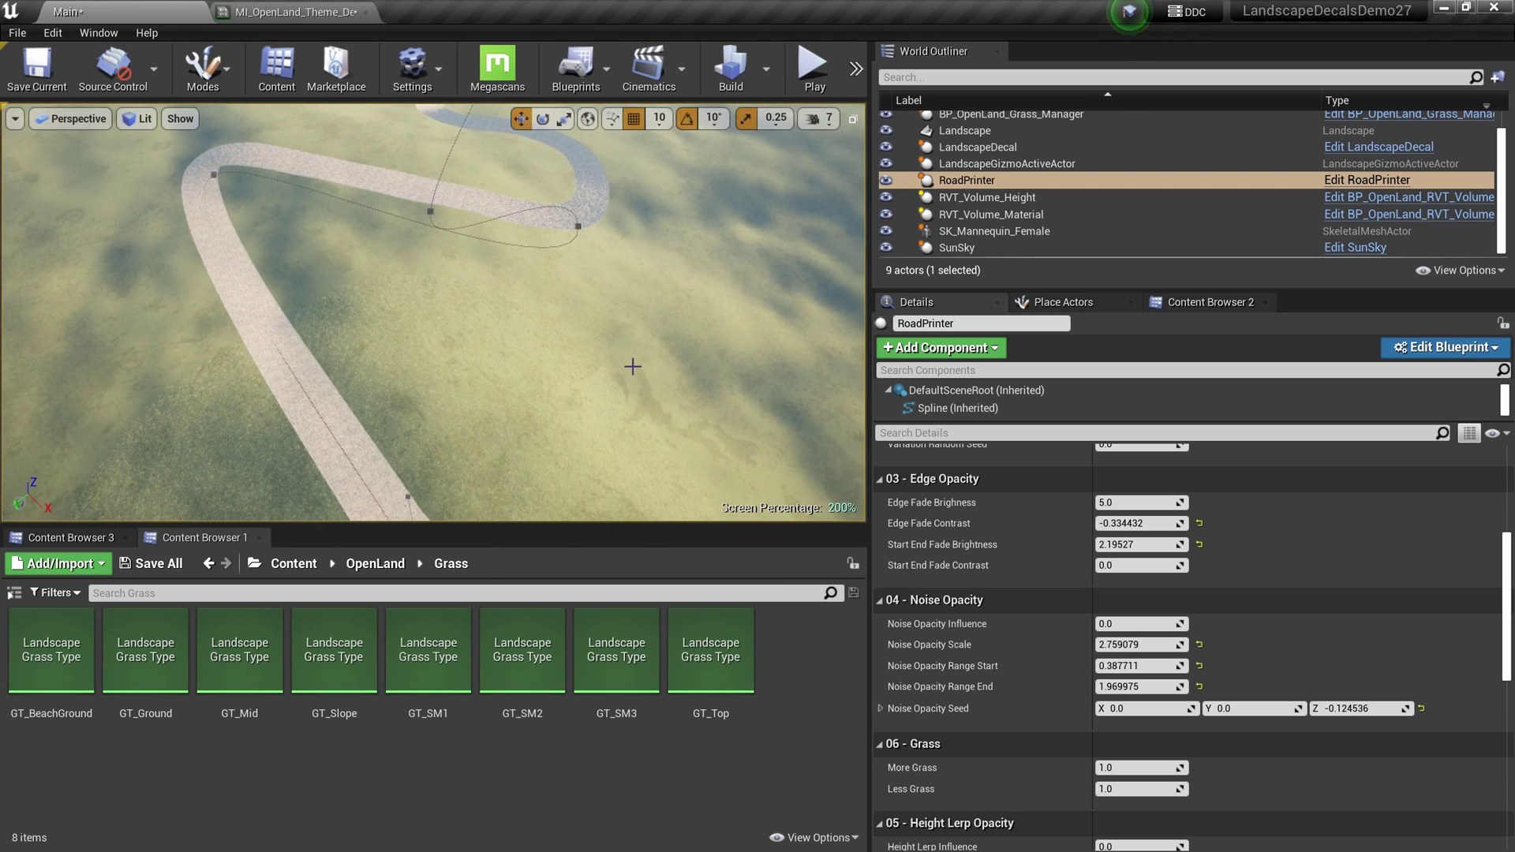
Move the spline point at the road's sharp bend farther outward, and reselect the RoadPrinter actor
click(159, 203)
click(136, 212)
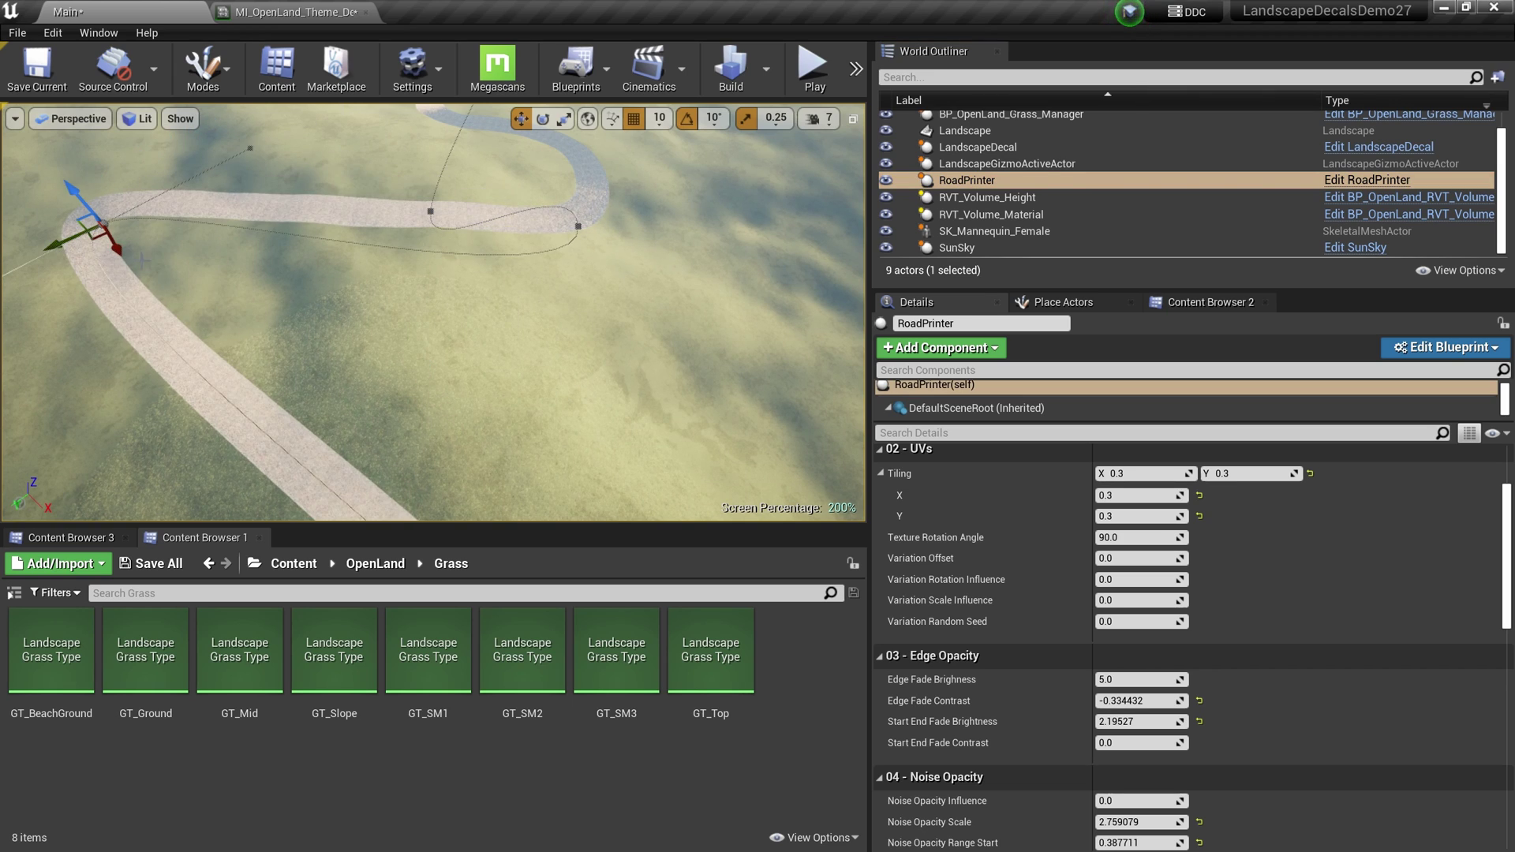
click(970, 196)
click(969, 182)
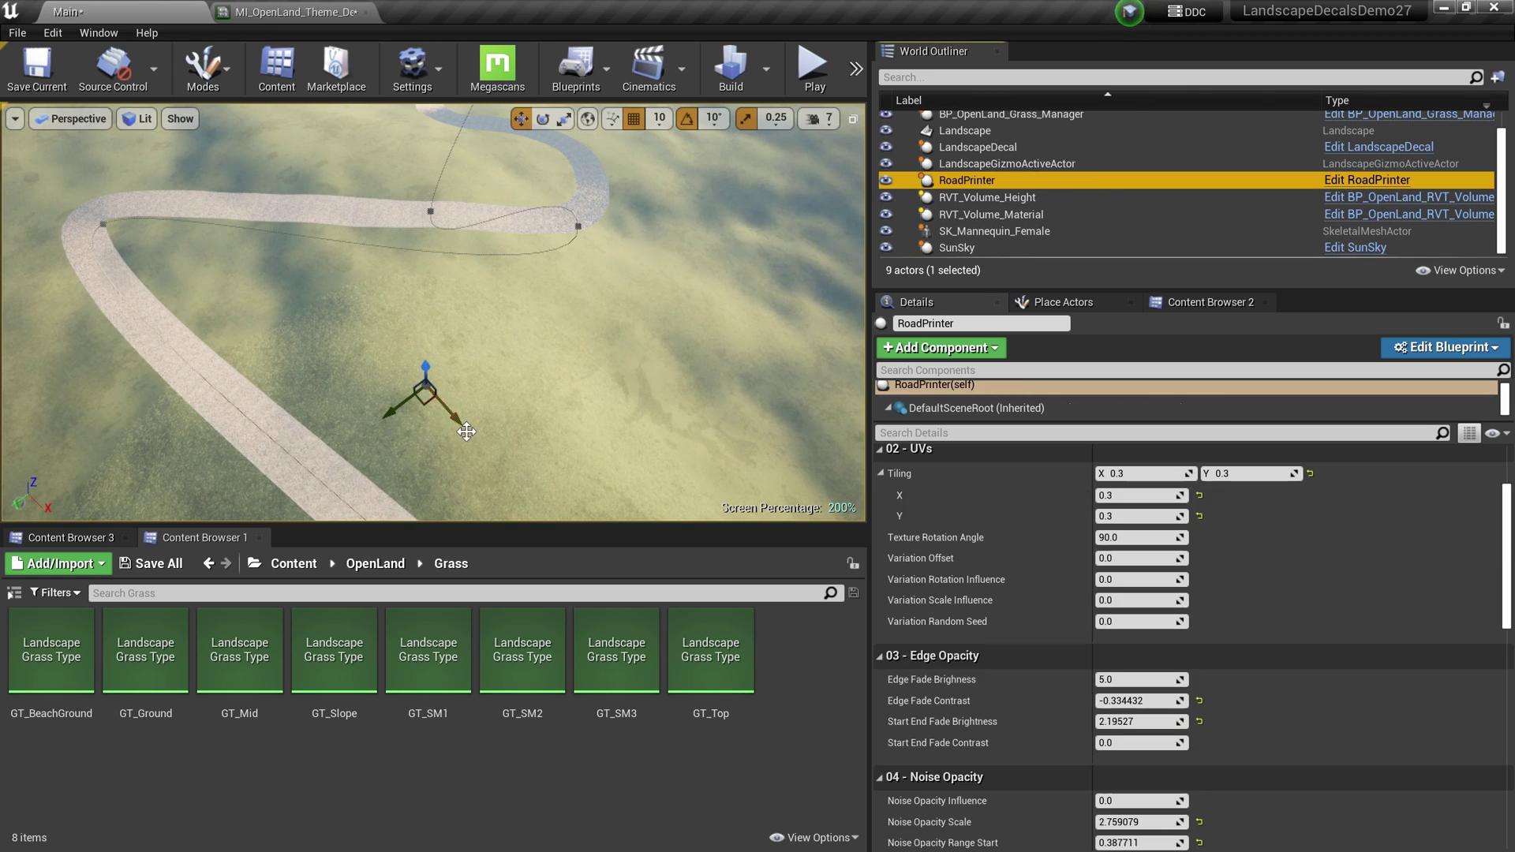
Try a Variation Offset of 0.457143 on the road texture, and reset it to its default
right_drag(467, 431, 394, 390)
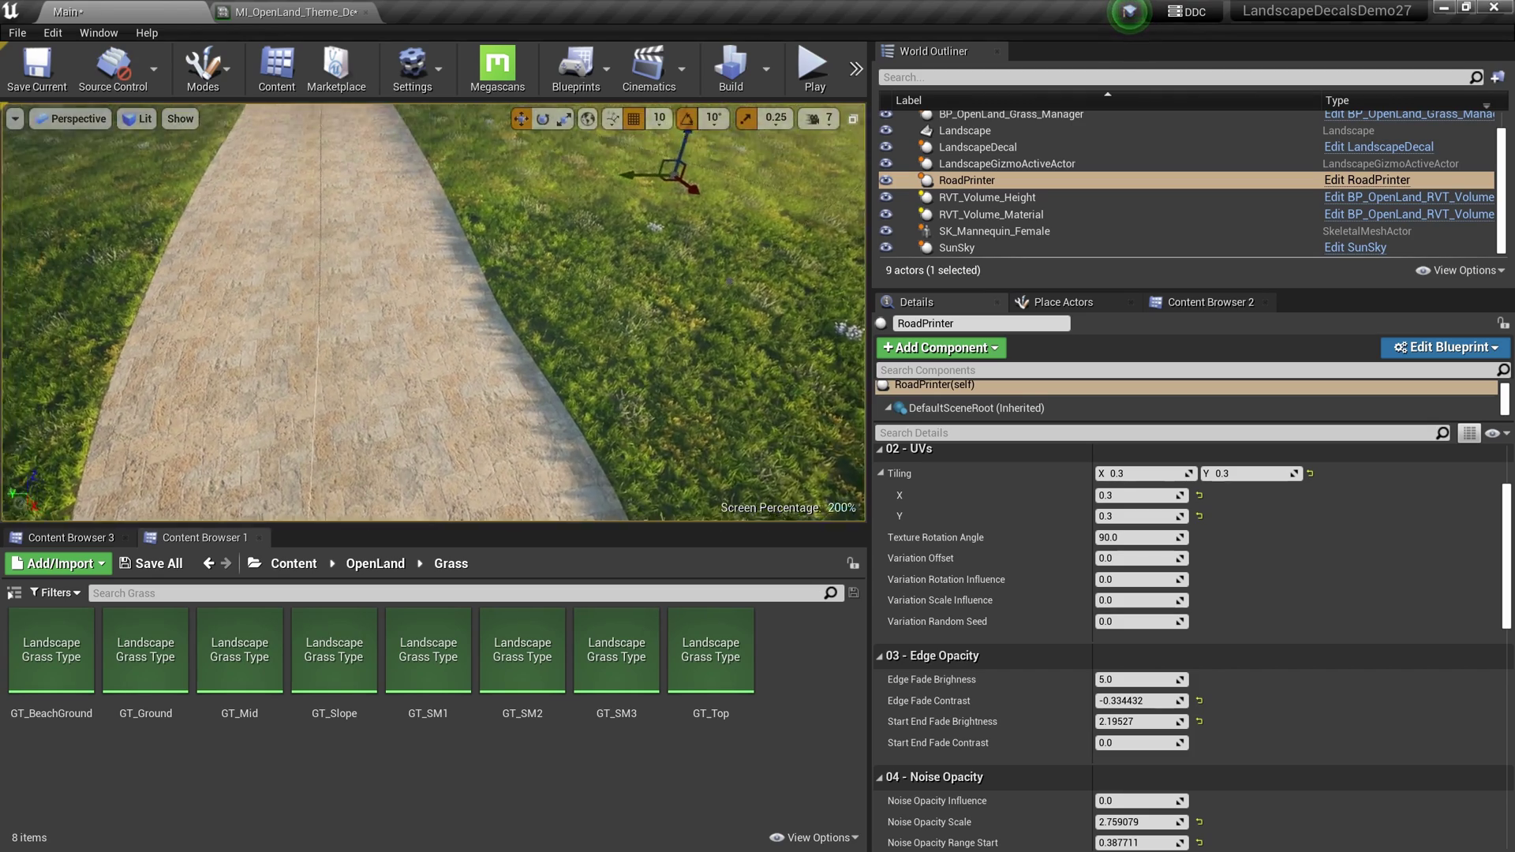
right_drag(512, 363, 512, 363)
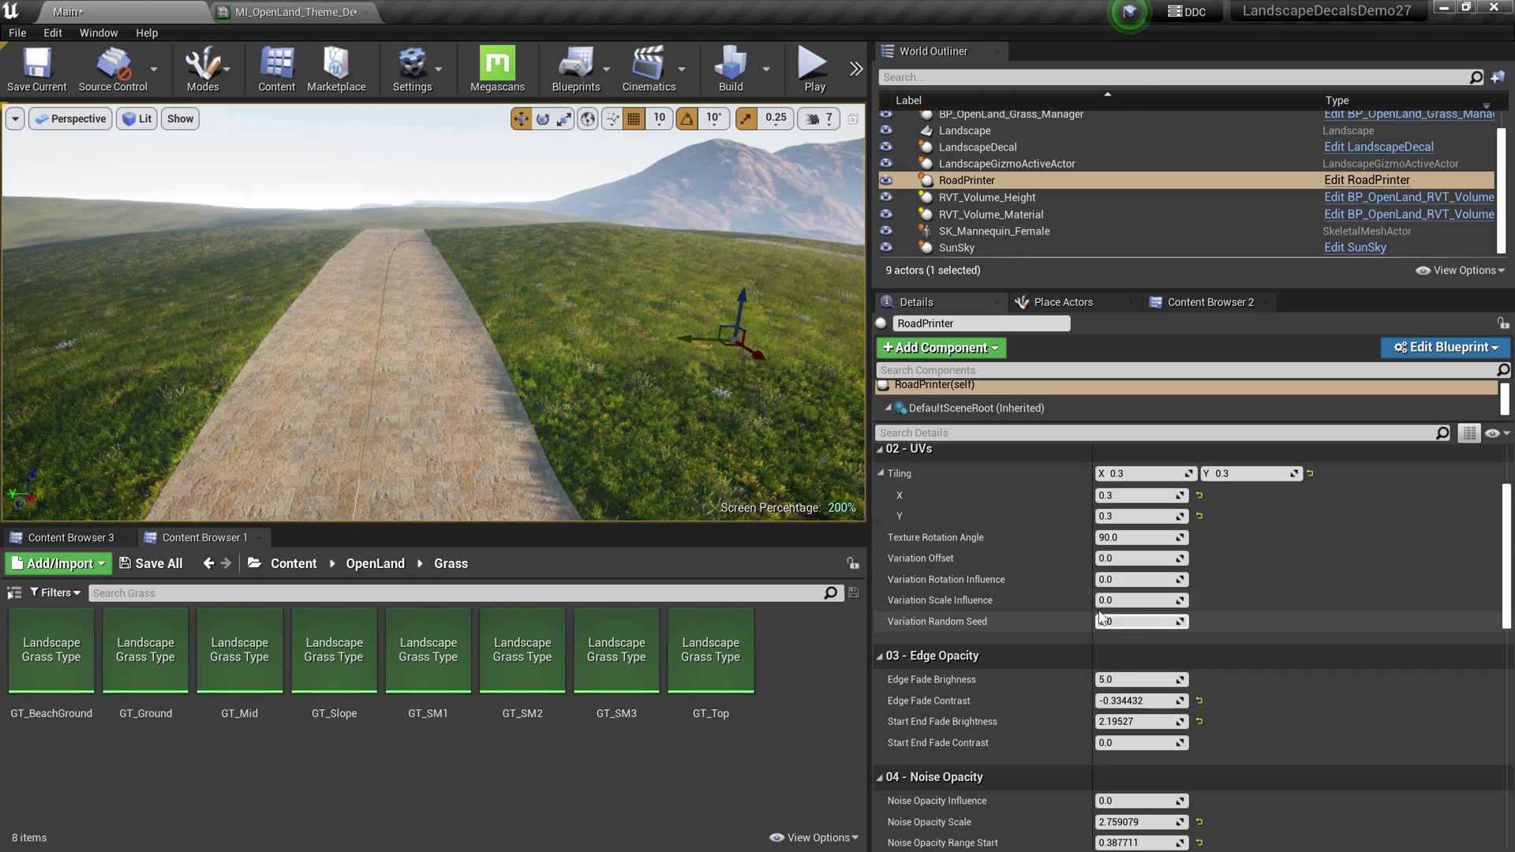
drag(1121, 566, 1152, 566)
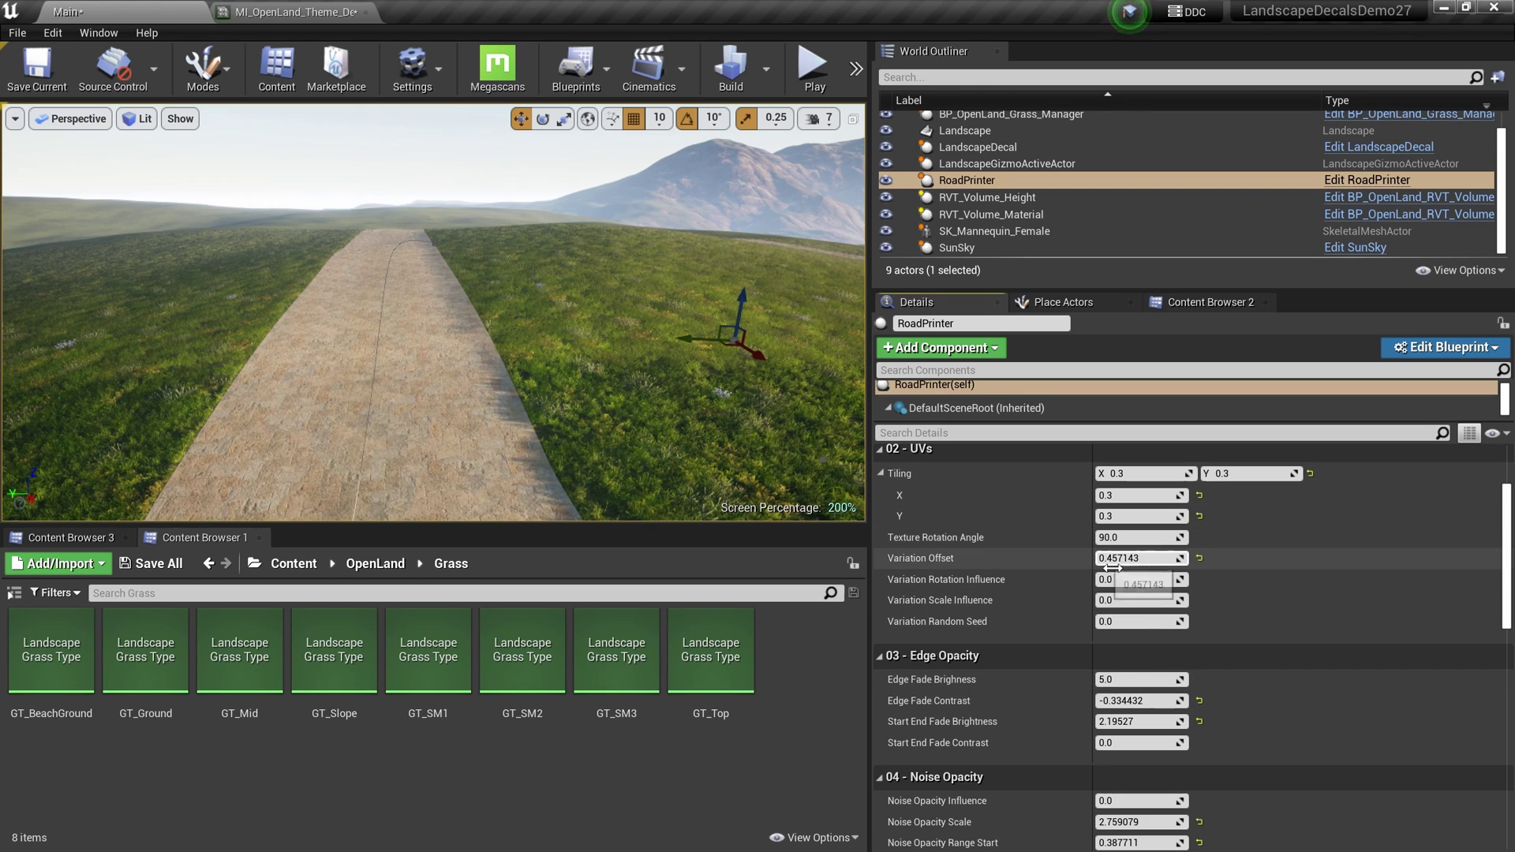
mouse_move(456, 419)
right_down()
mouse_move(455, 505)
mouse_move(455, 419)
right_up()
click(1199, 559)
Soften the road borders by setting Edge Fade Contrast to 0.706838 and Start End Fade Contrast to 0.507937
right_drag(724, 425, 724, 344)
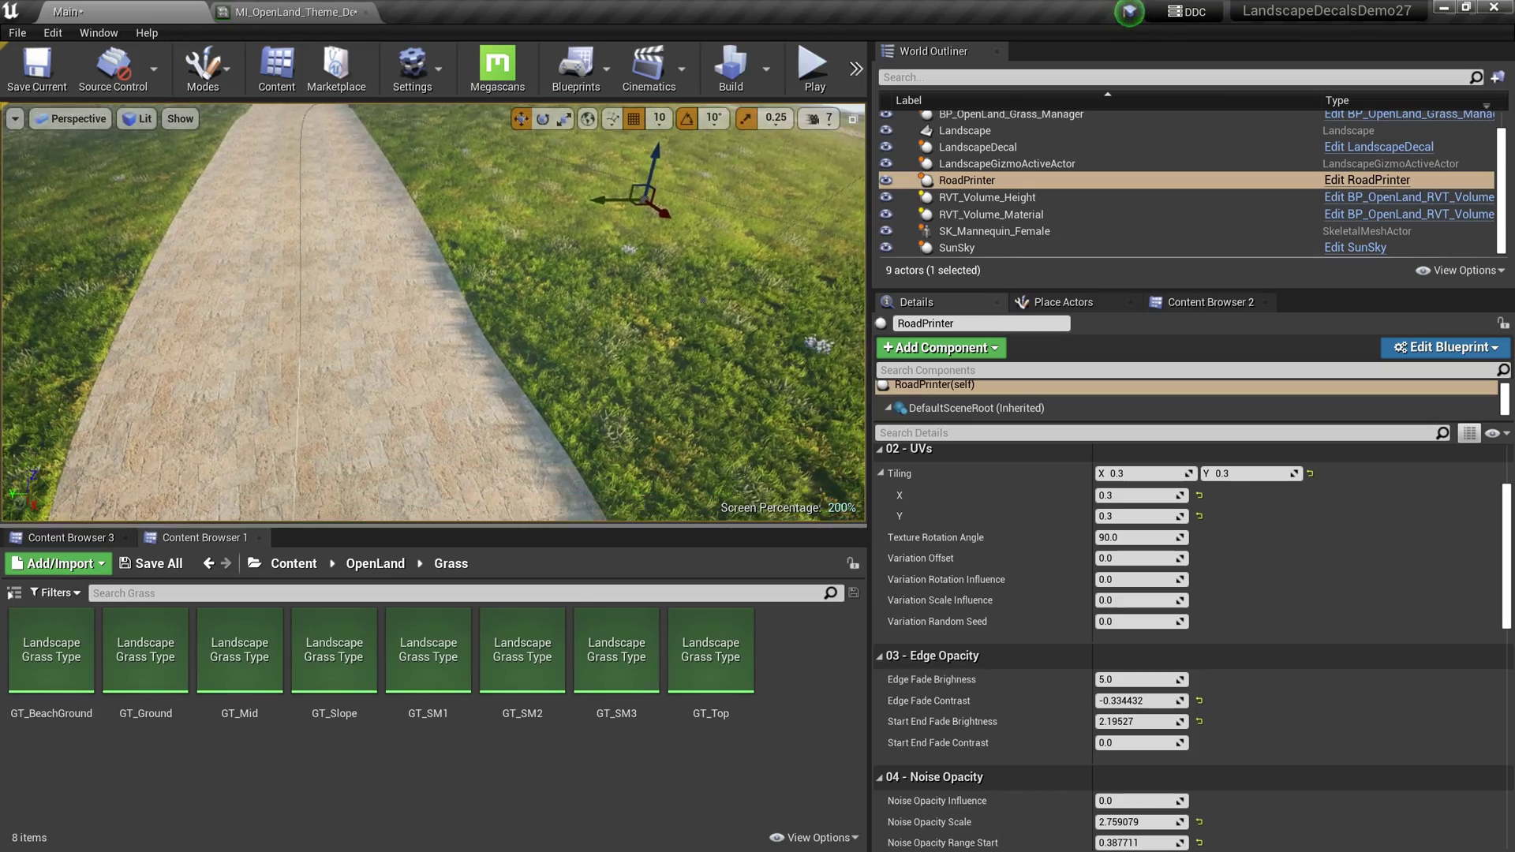
drag(1128, 701, 1160, 701)
right_drag(671, 347, 624, 325)
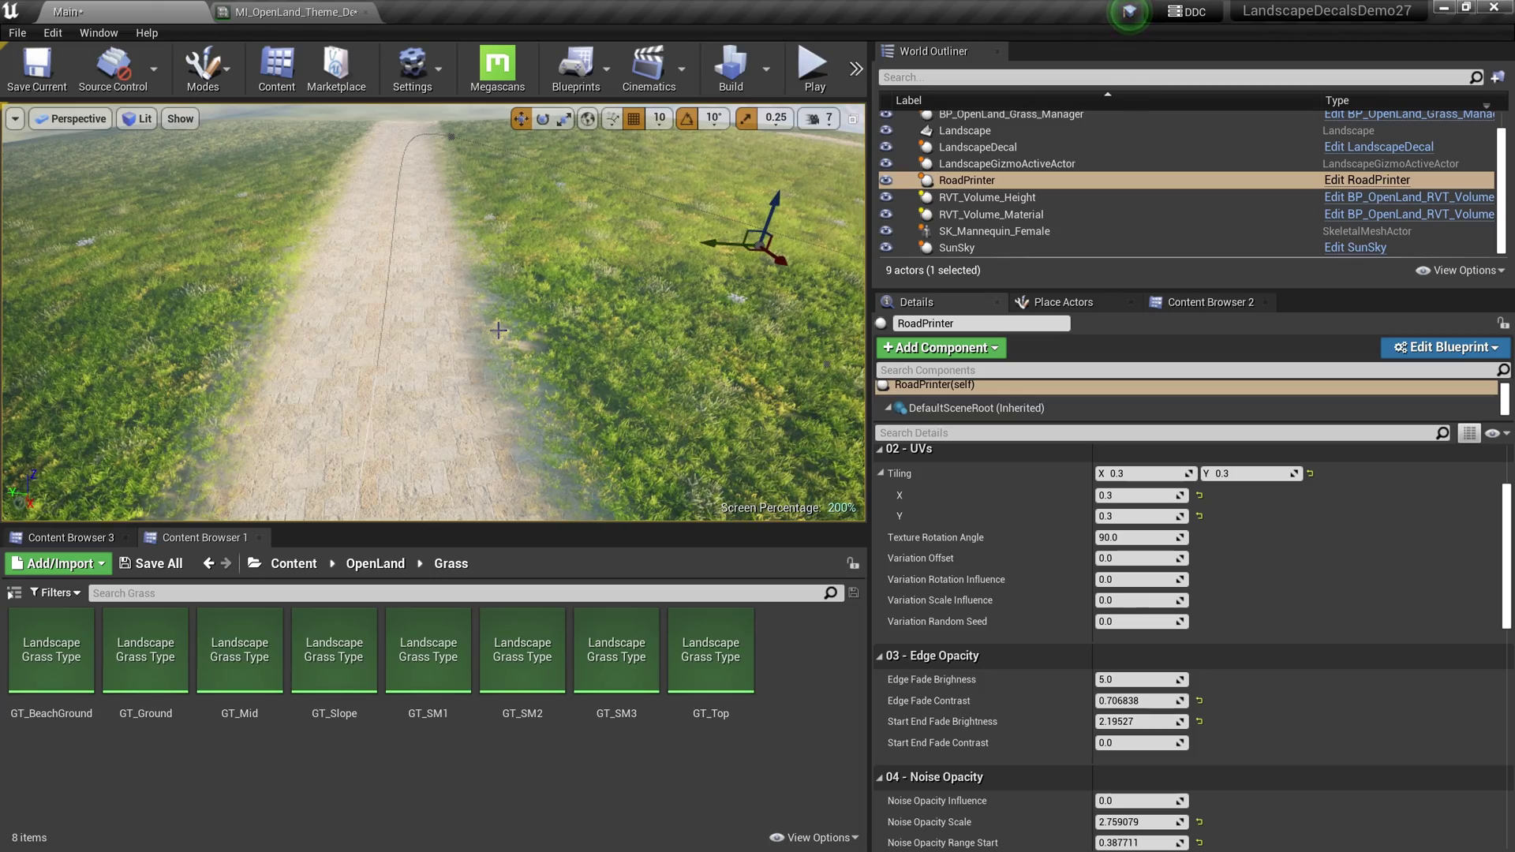
right_drag(458, 315, 449, 325)
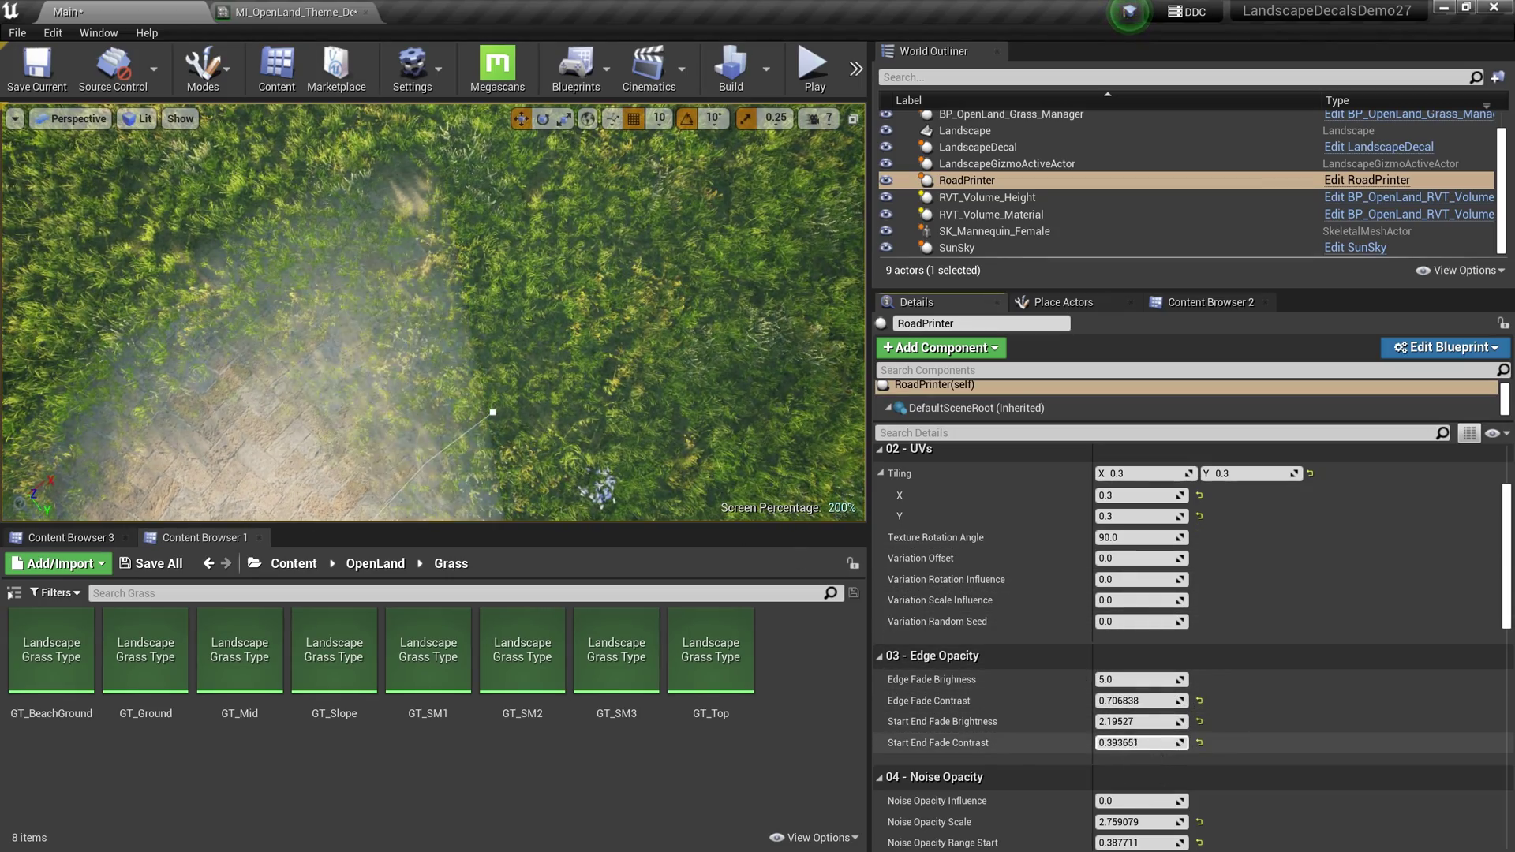
right_drag(616, 395, 594, 395)
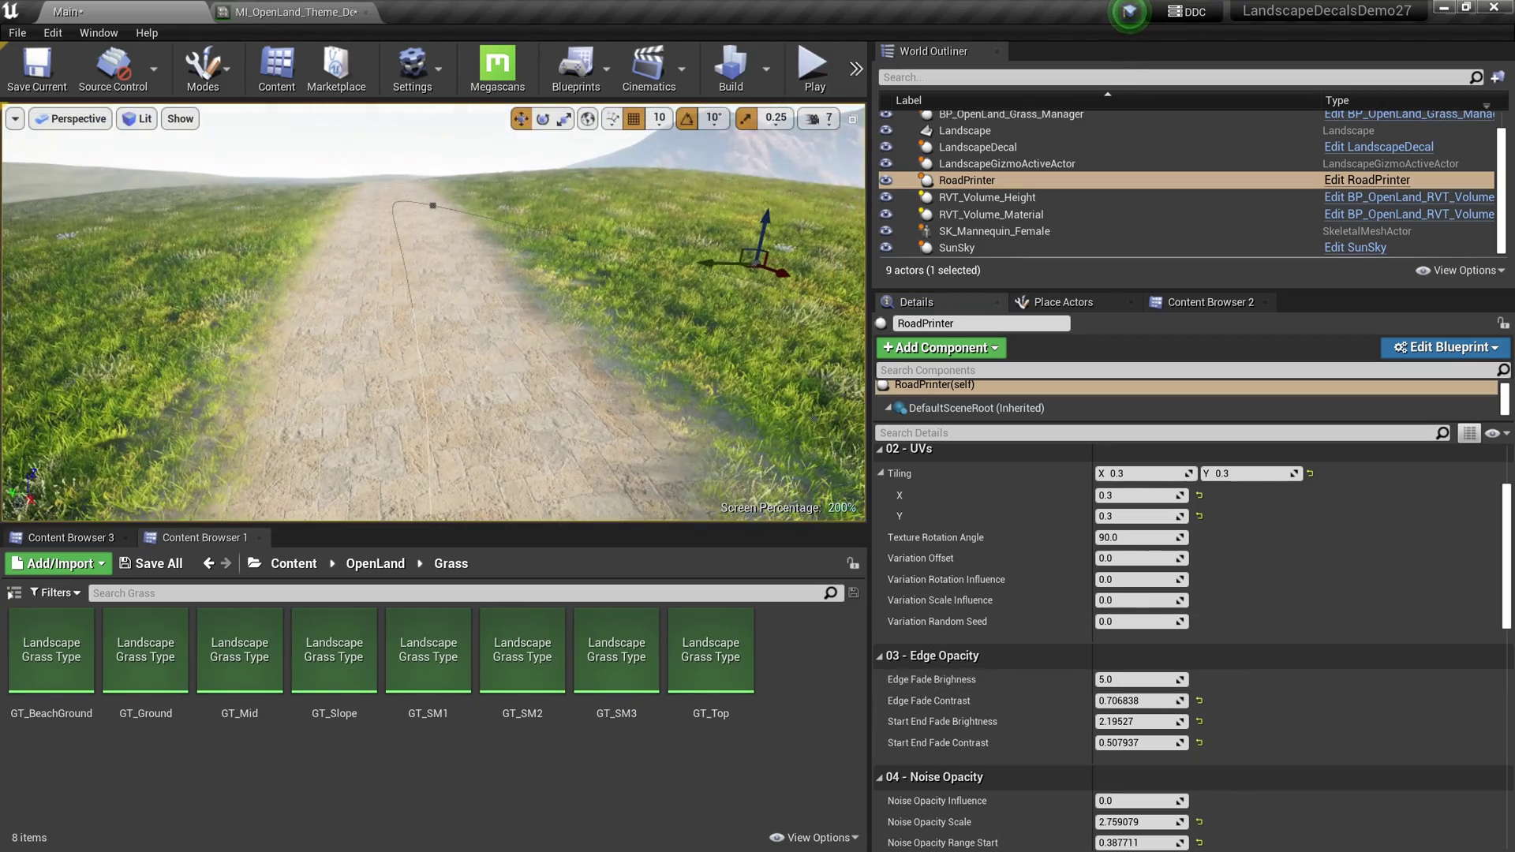
Break up the road with noise: Noise Opacity Influence 0.987302, Noise Opacity Scale 4.671213 and Noise Opacity Range Start -0.228162
scroll(1121, 544, down, 1)
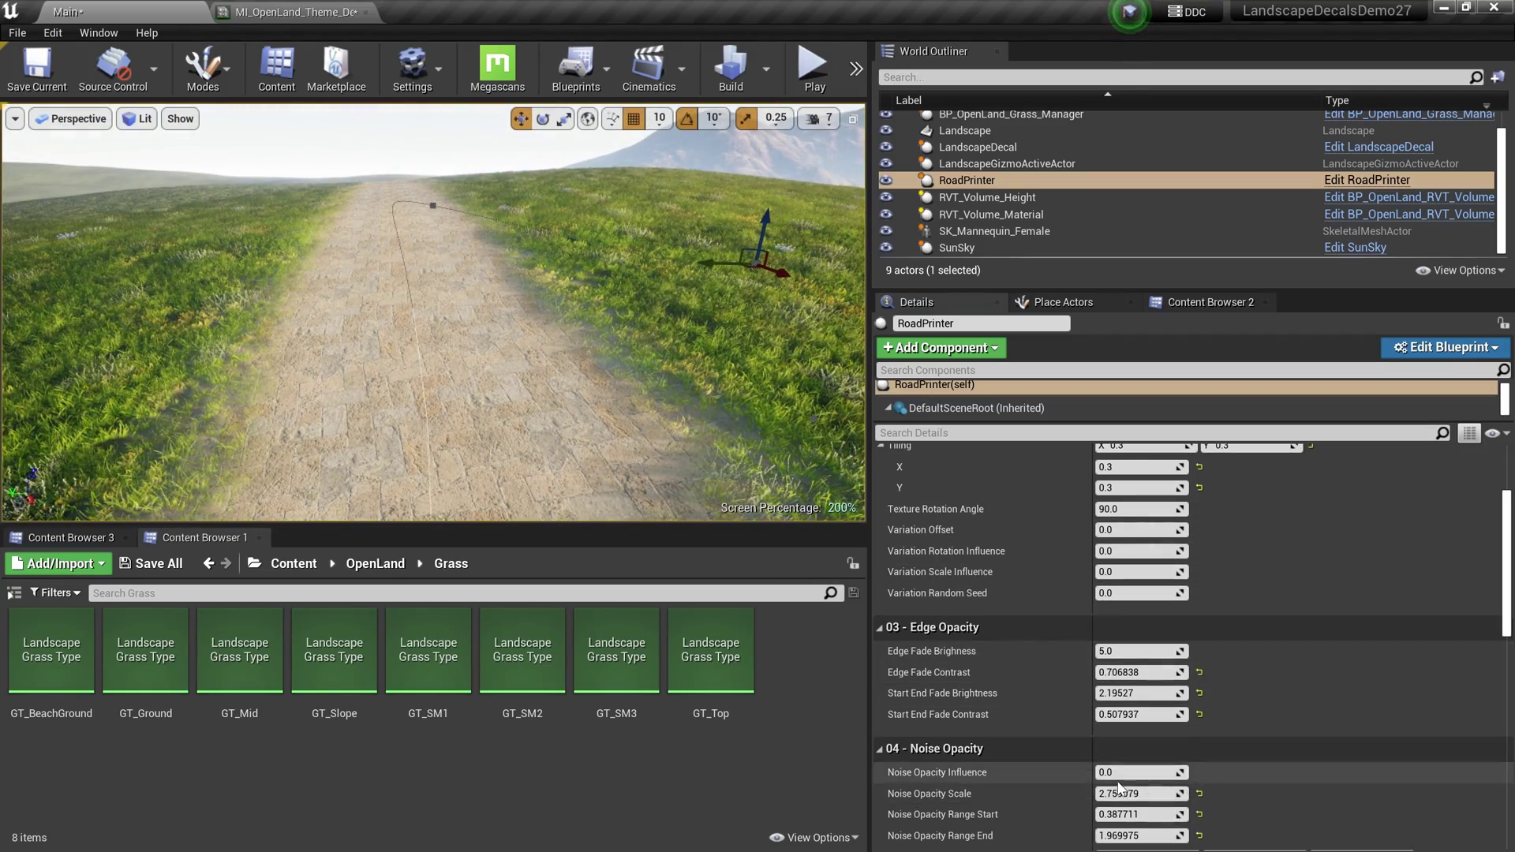
drag(1180, 772, 1207, 773)
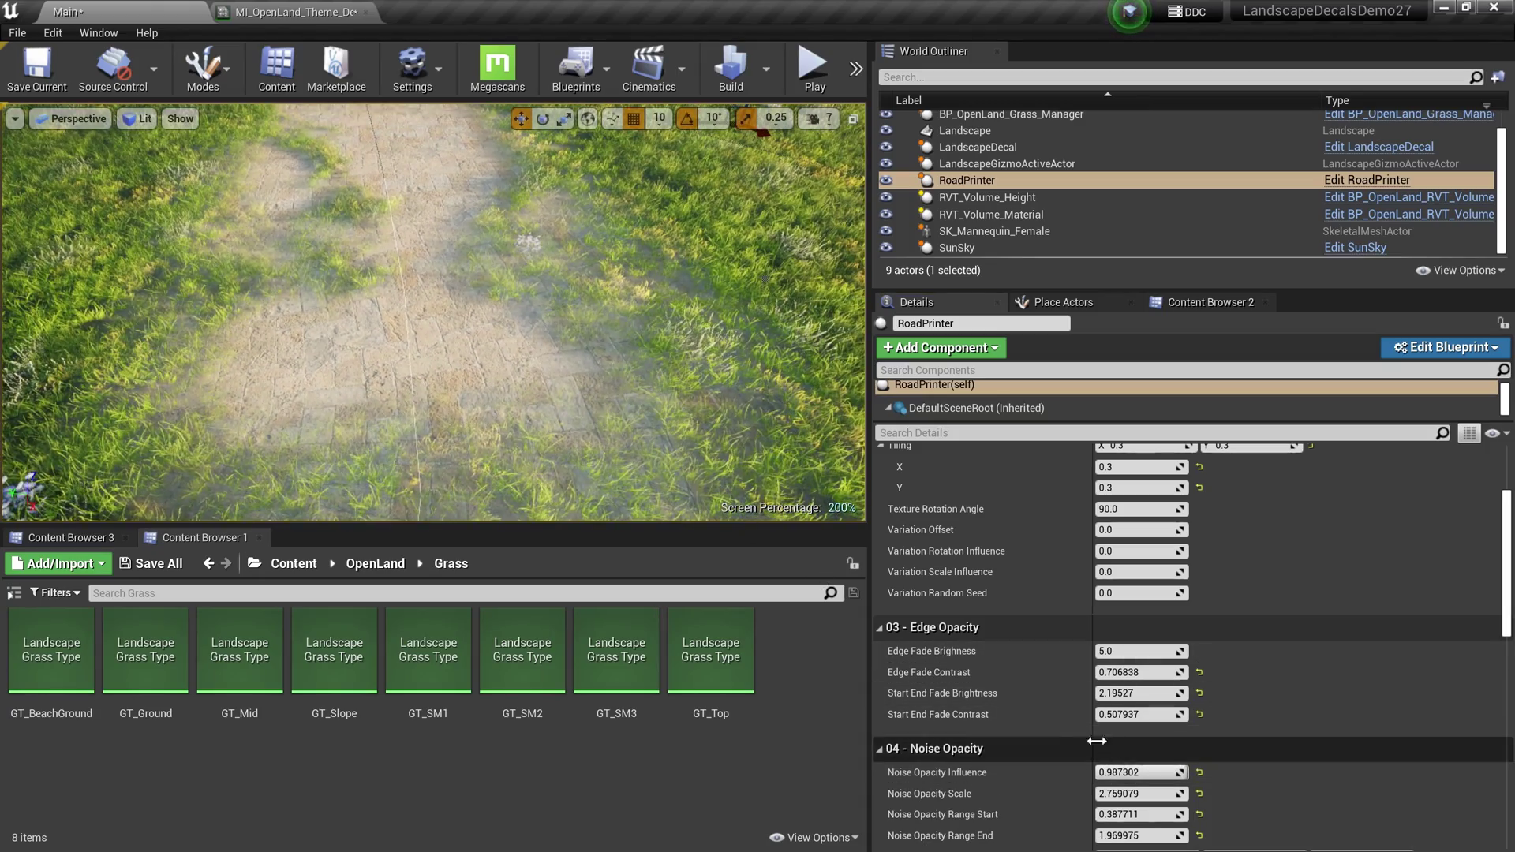
drag(1180, 814, 1157, 815)
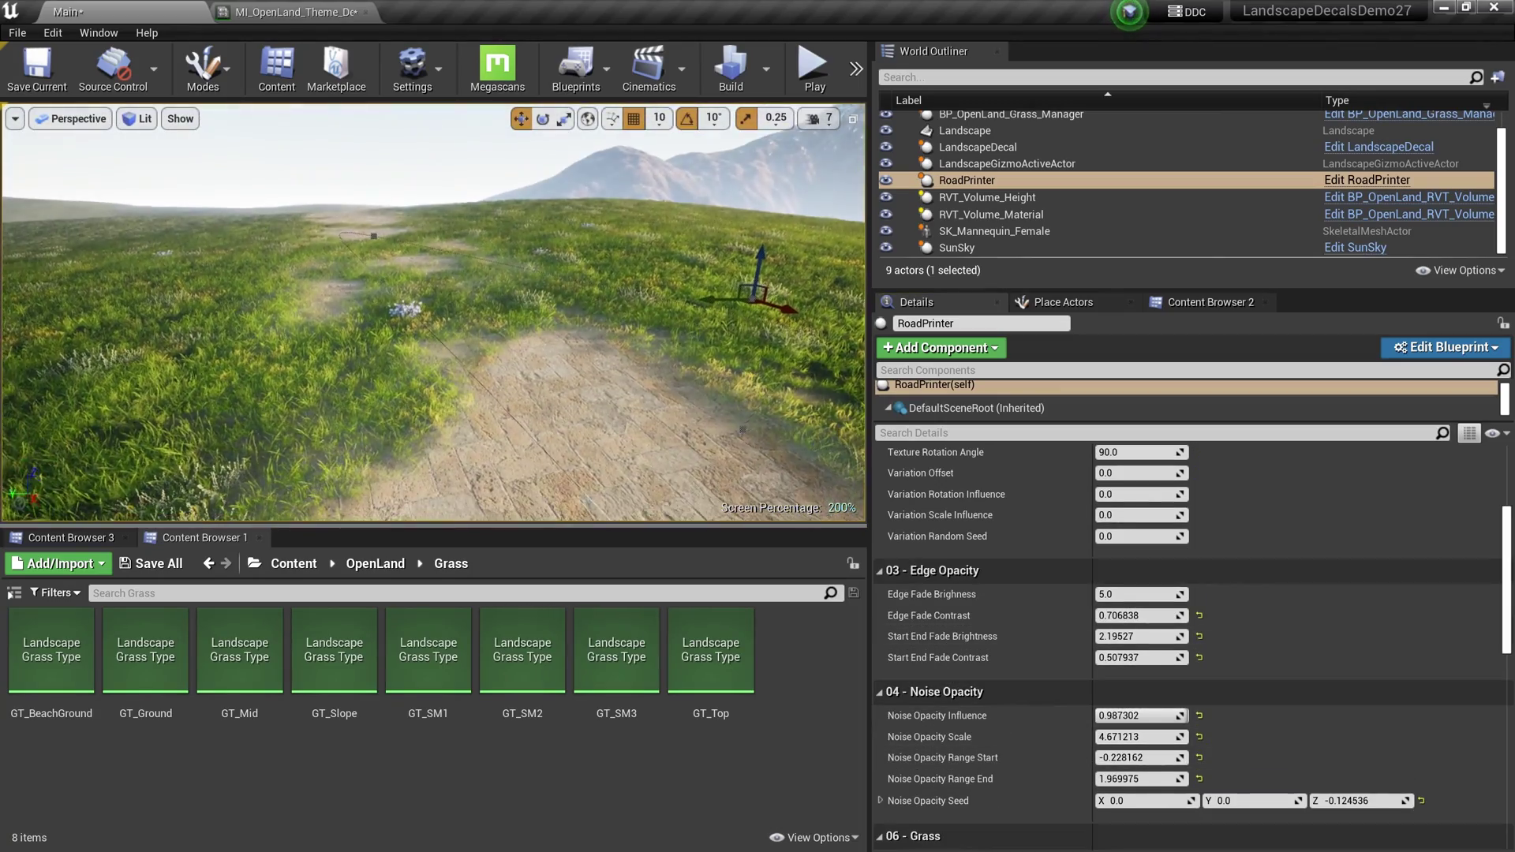
right_drag(434, 312, 584, 355)
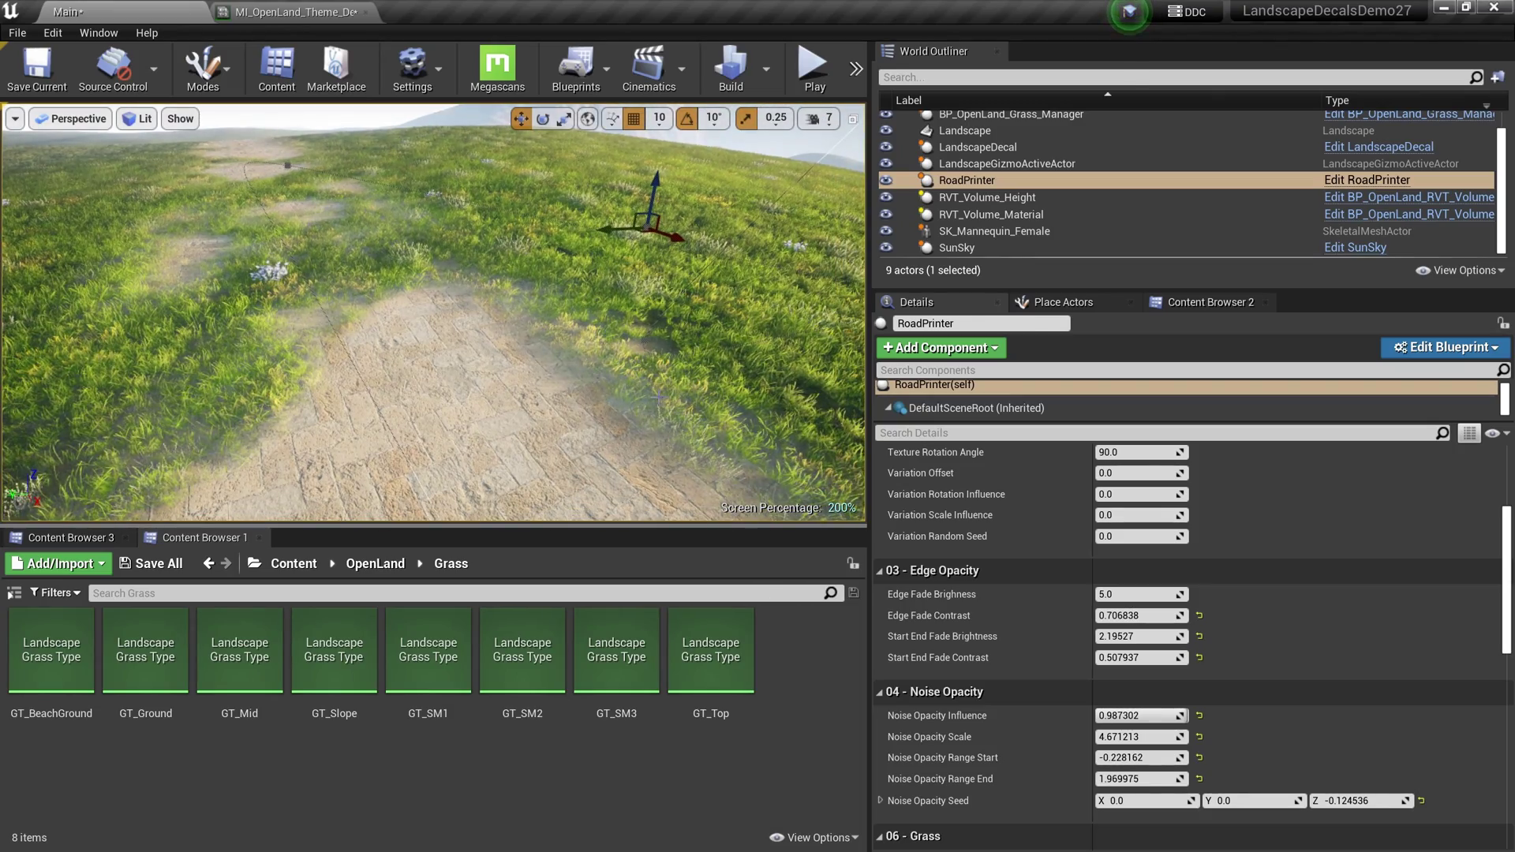
mouse_move(683, 395)
right_down()
mouse_move(667, 363)
mouse_move(683, 393)
right_up()
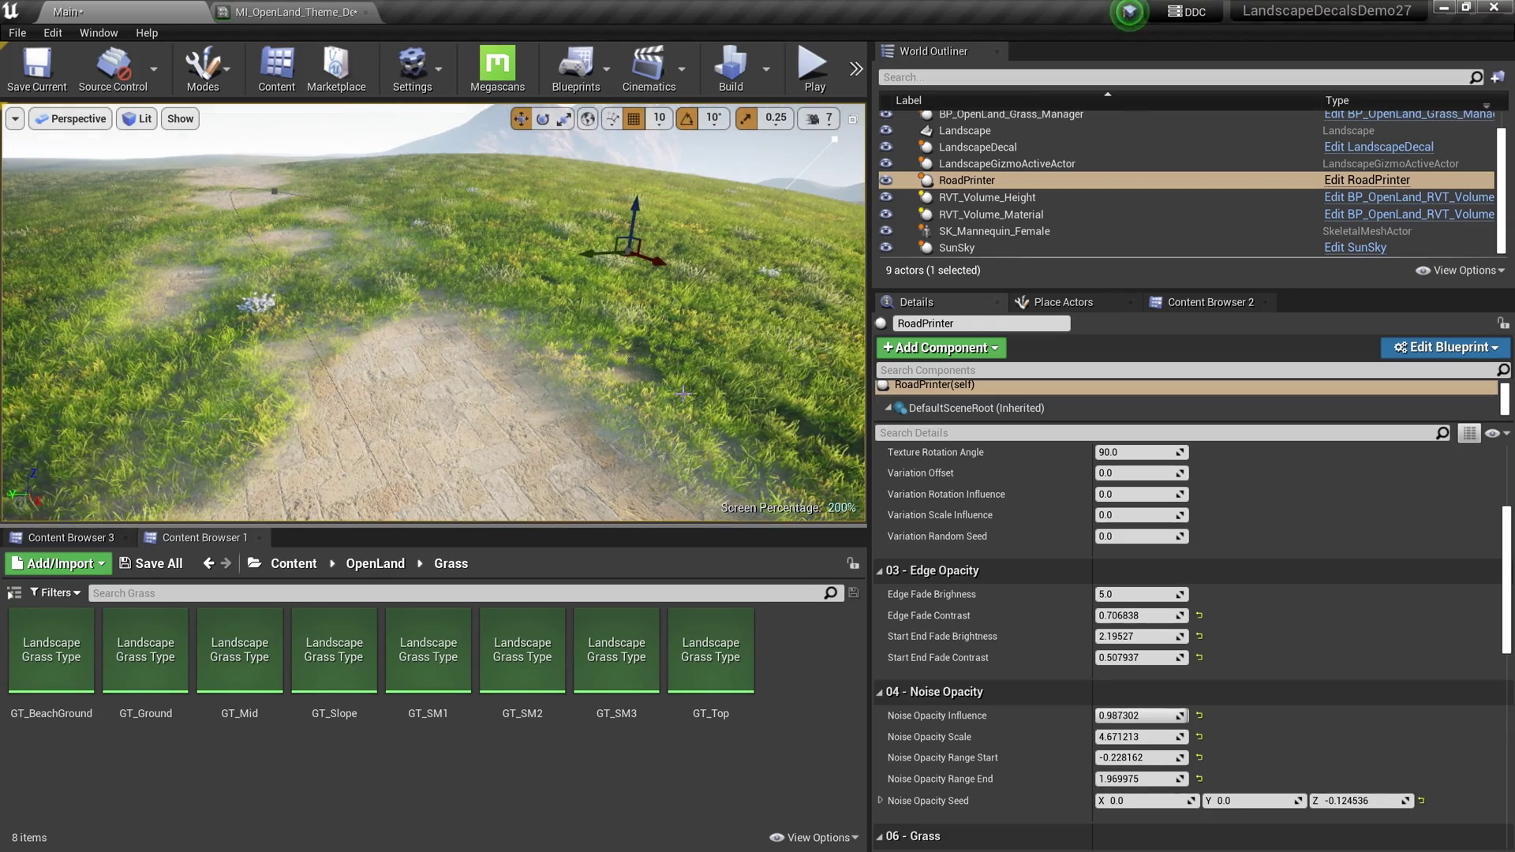
right_drag(683, 393, 594, 356)
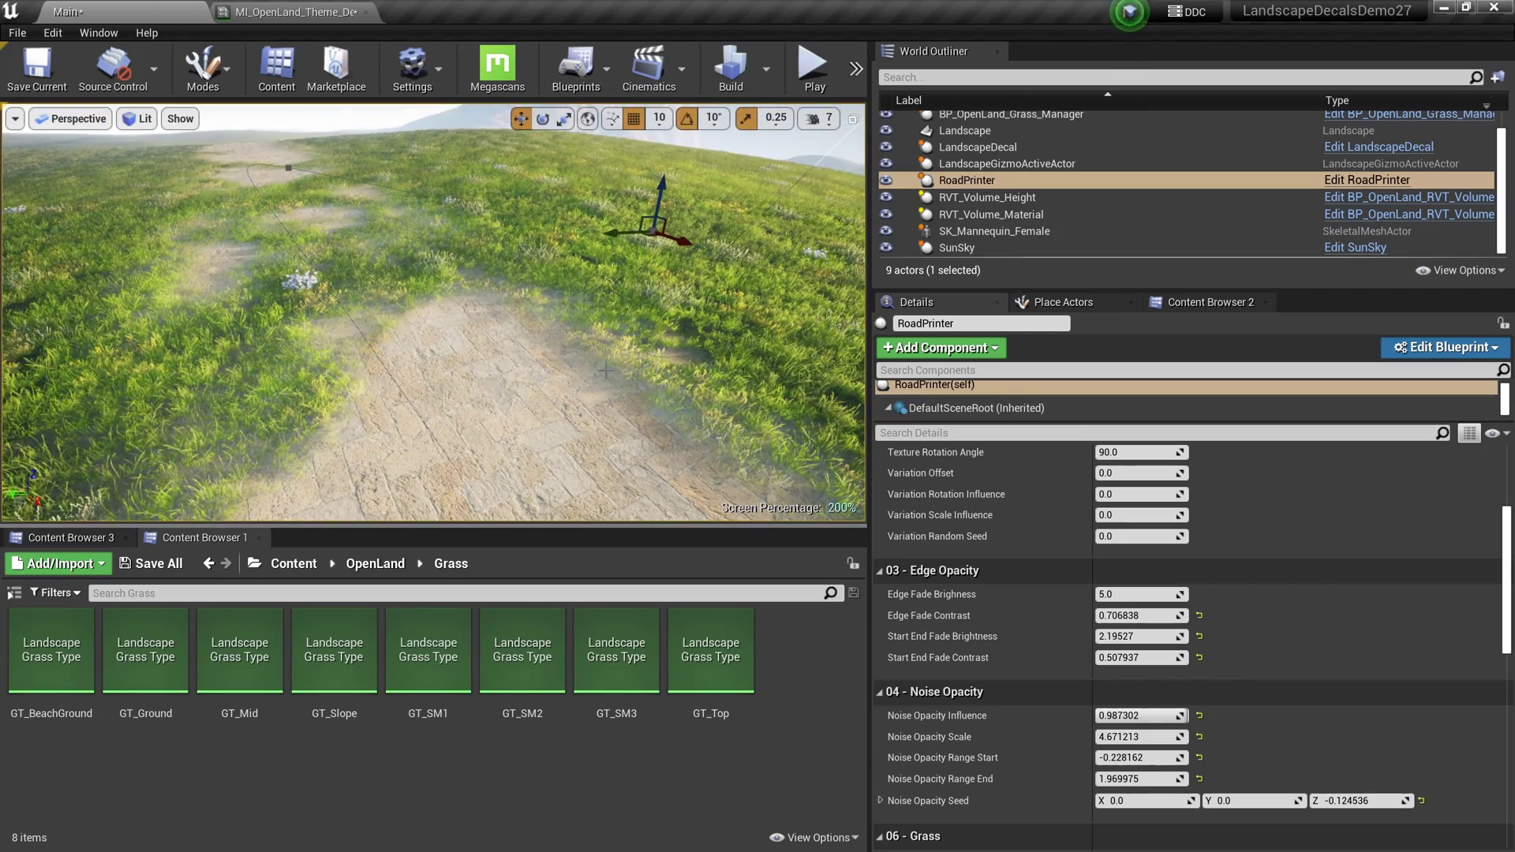
Raise the landscape under the patchy path with the Sculpt tool at a tool strength of 0.128571
click(203, 67)
click(237, 144)
click(472, 69)
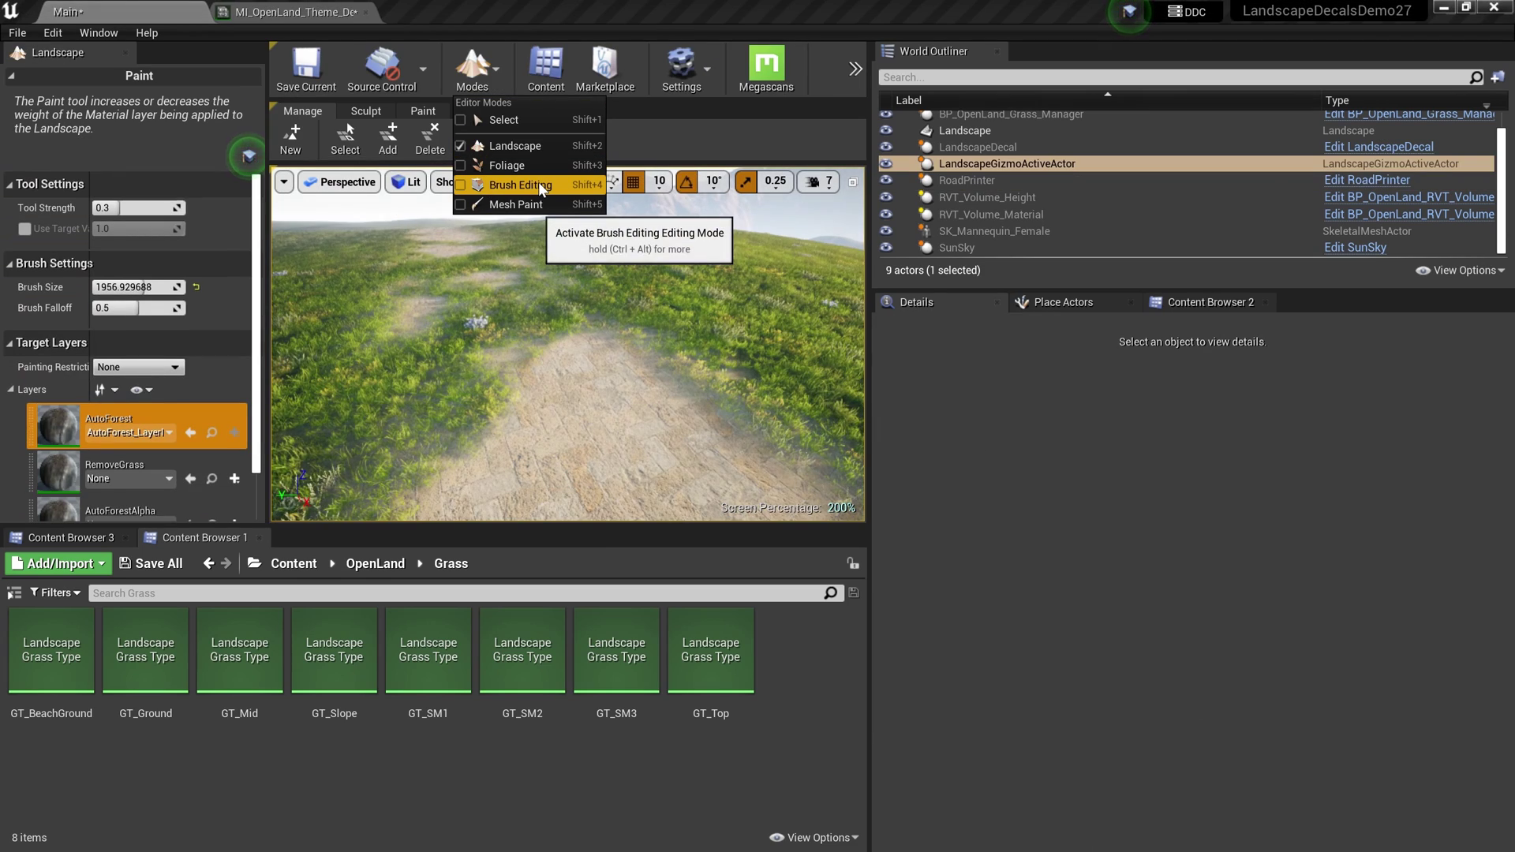
click(364, 111)
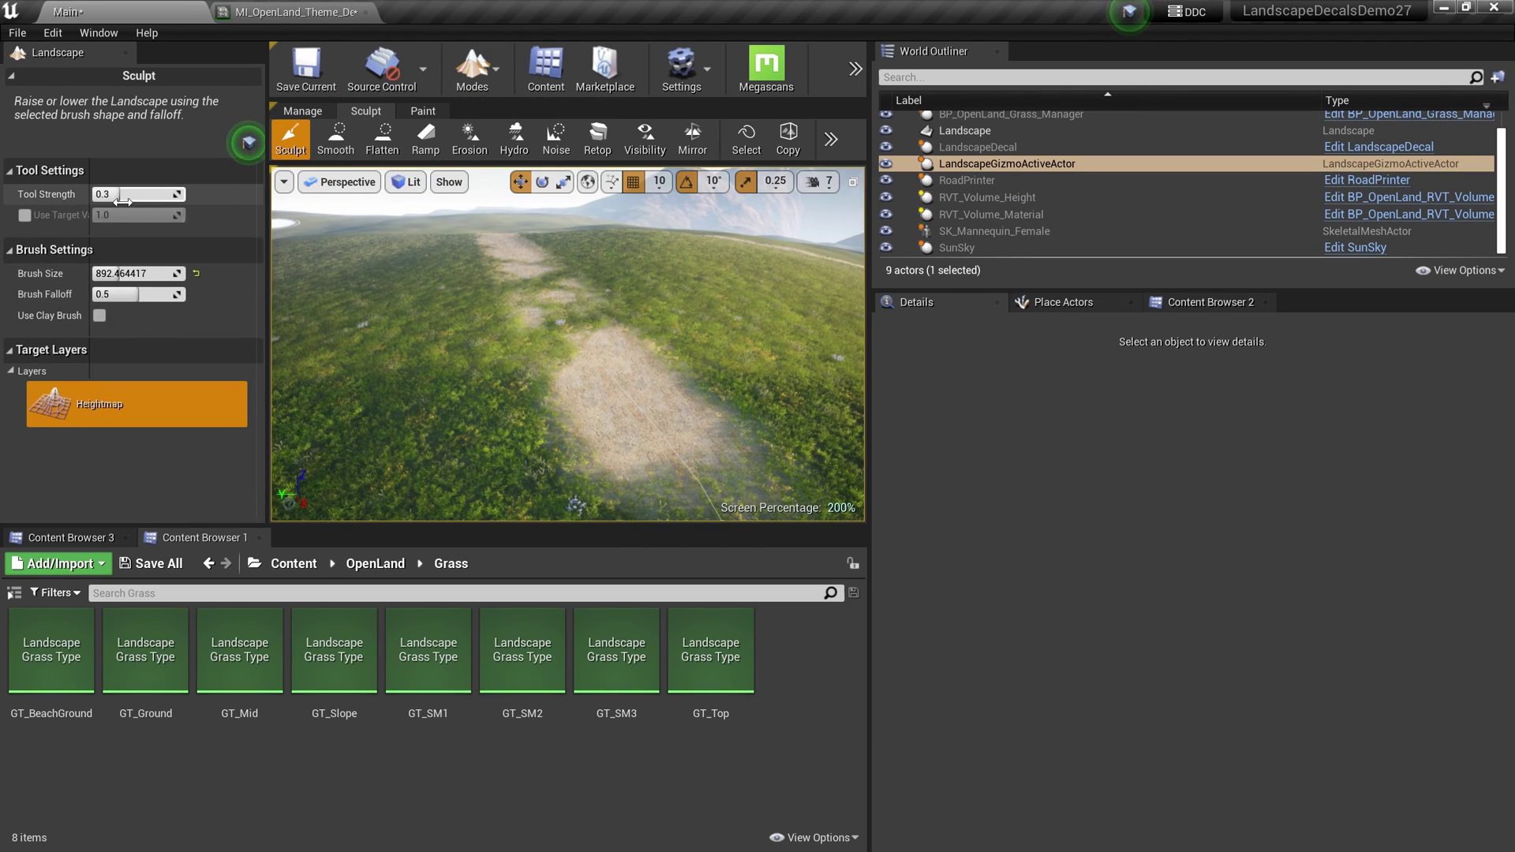
drag(104, 194, 100, 195)
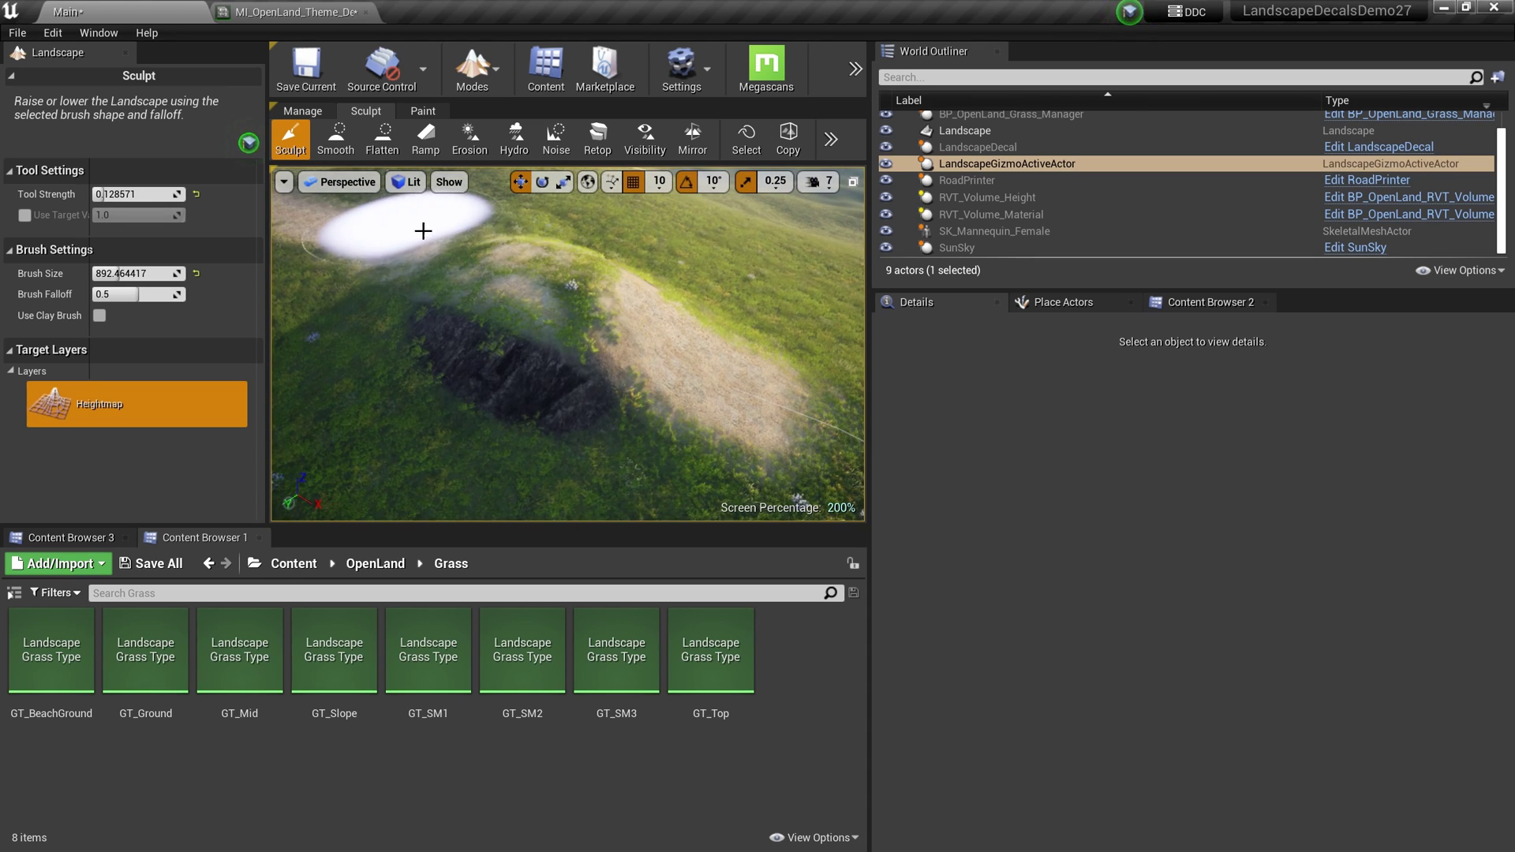
Smooth the raised terrain around the path with the Smooth tool, and leave landscape editing
click(337, 135)
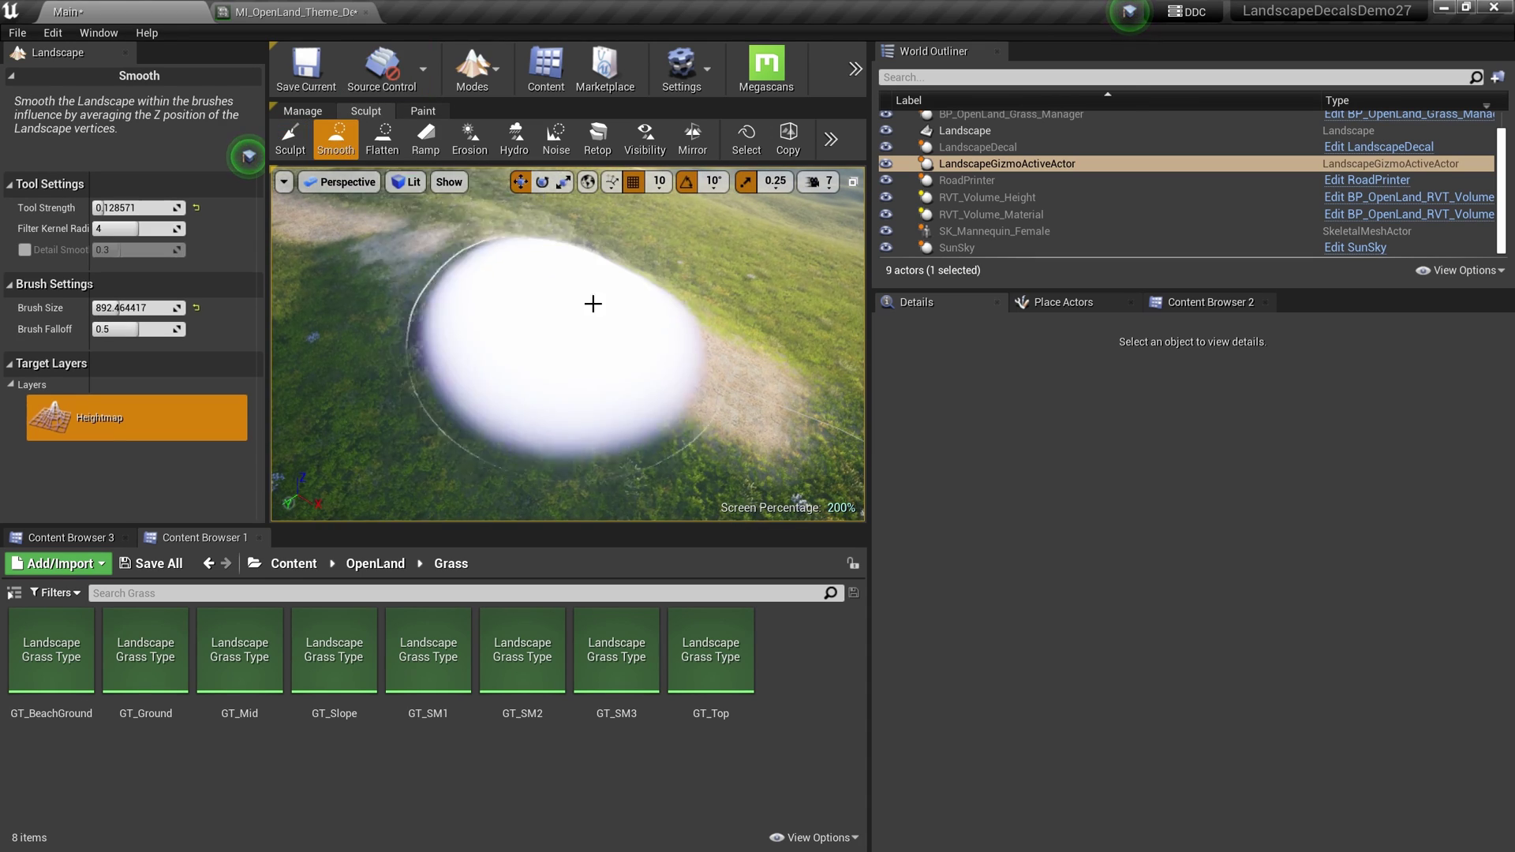
drag(607, 321, 490, 301)
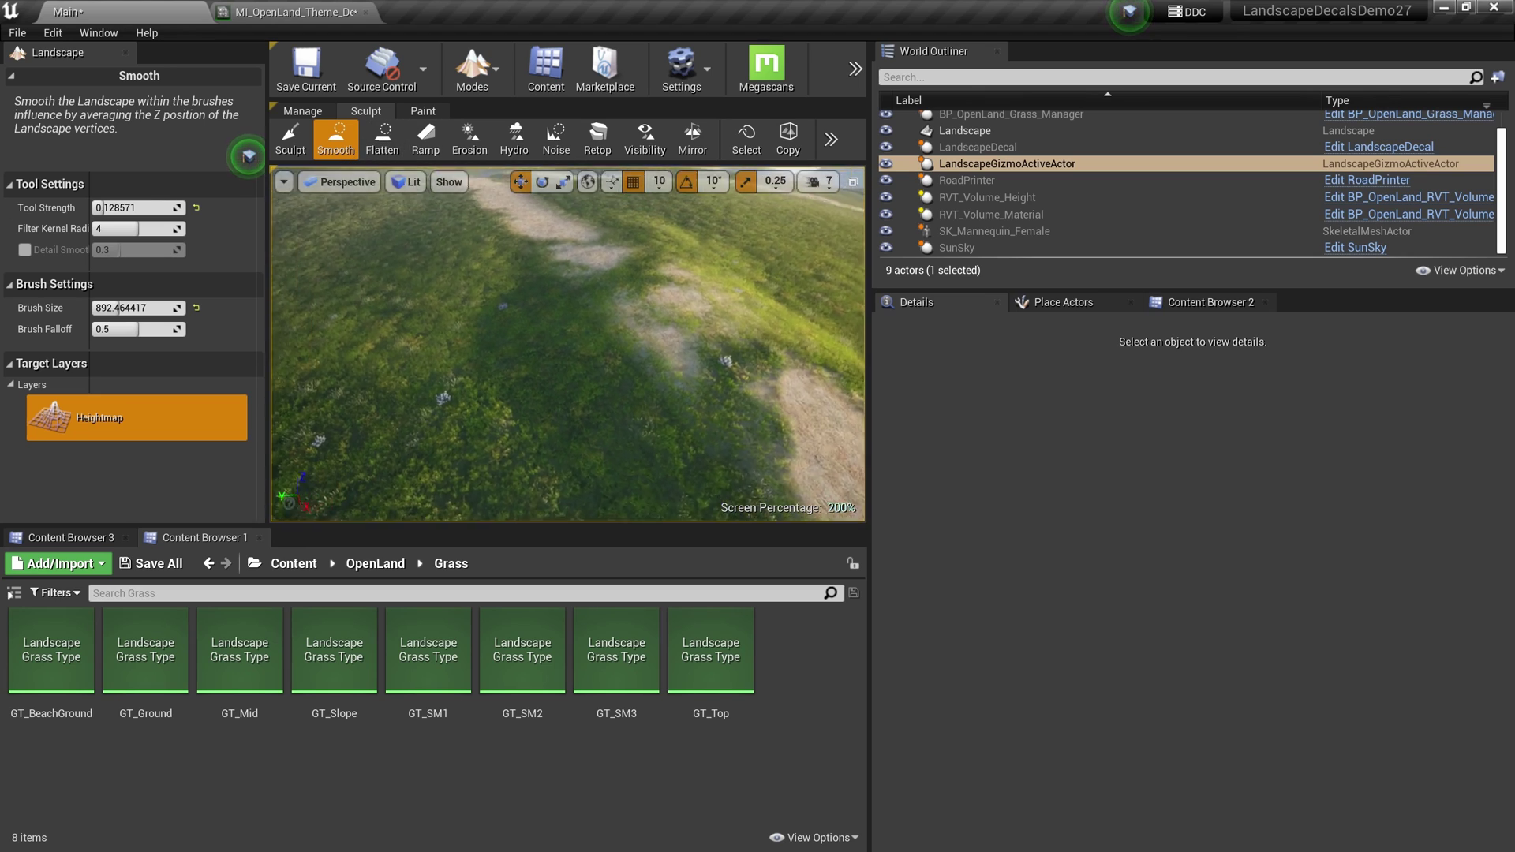
click(124, 52)
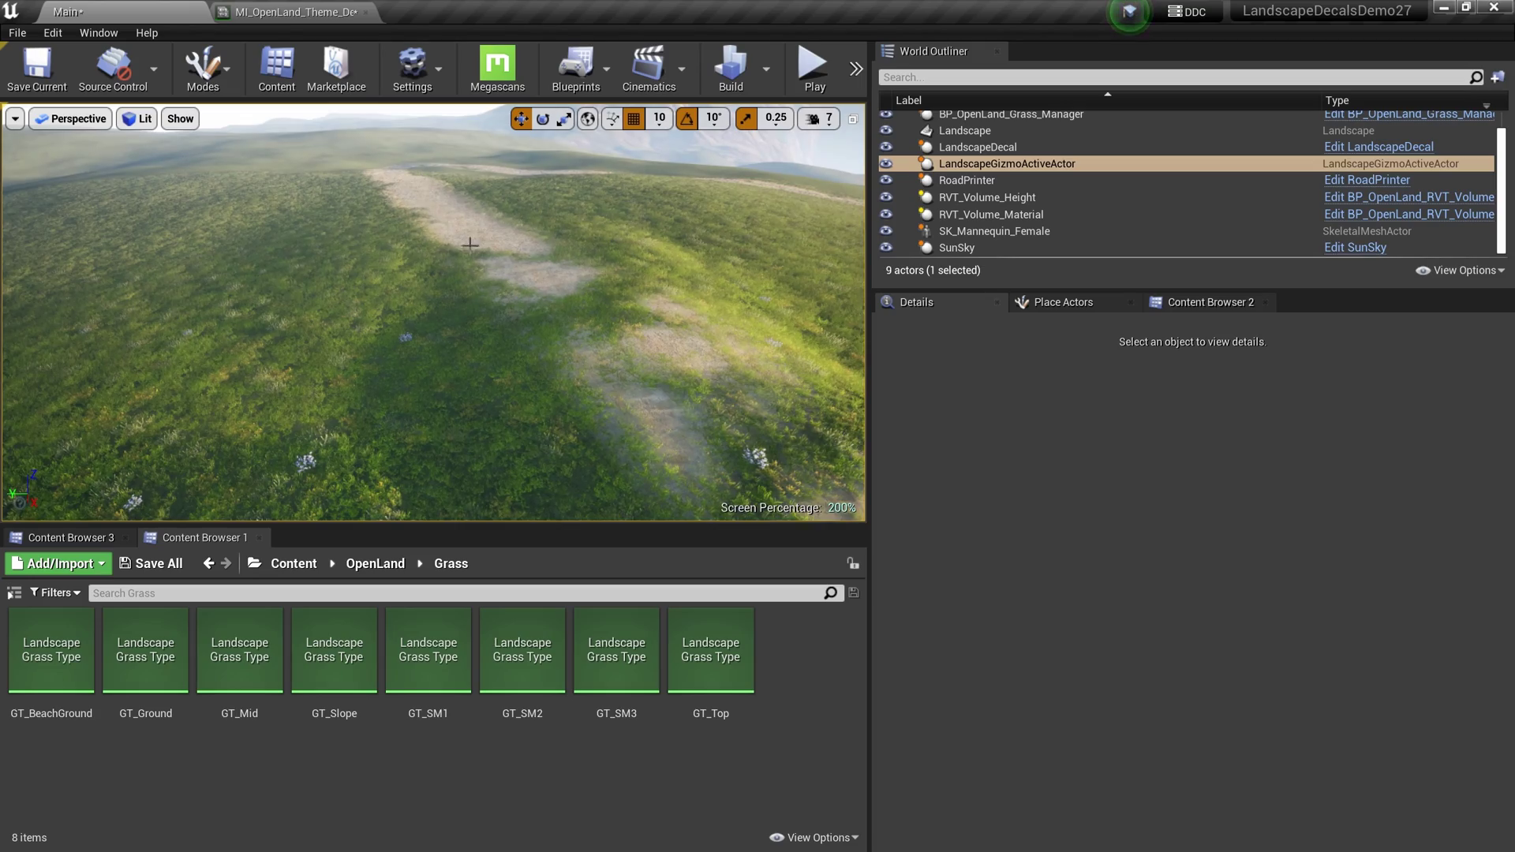
Play the level in the editor and run the character along the path to examine the road and grass blending
right_drag(471, 244, 517, 321)
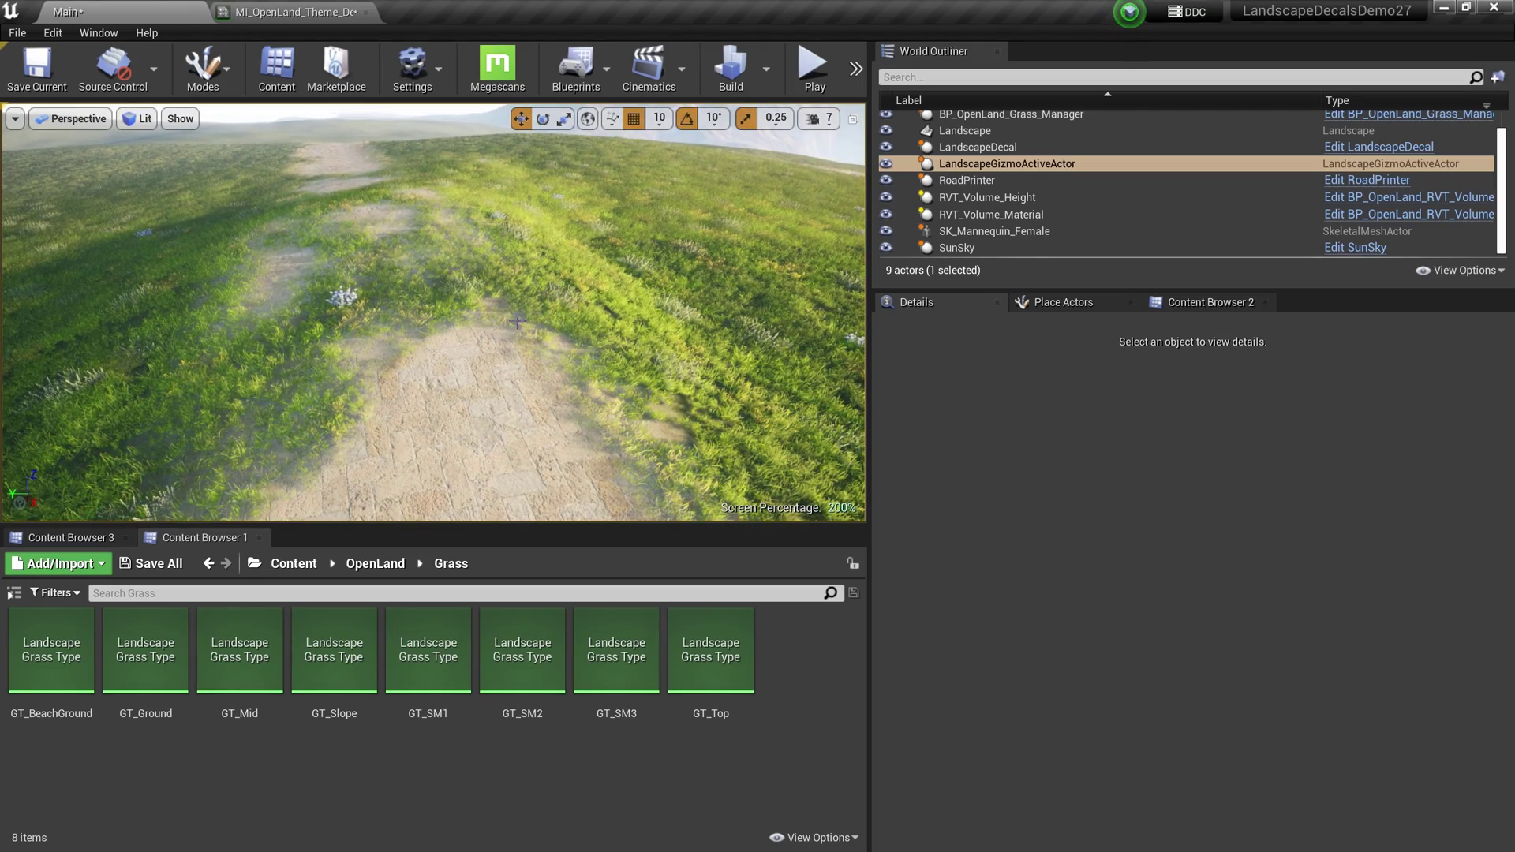
key(alt+p)
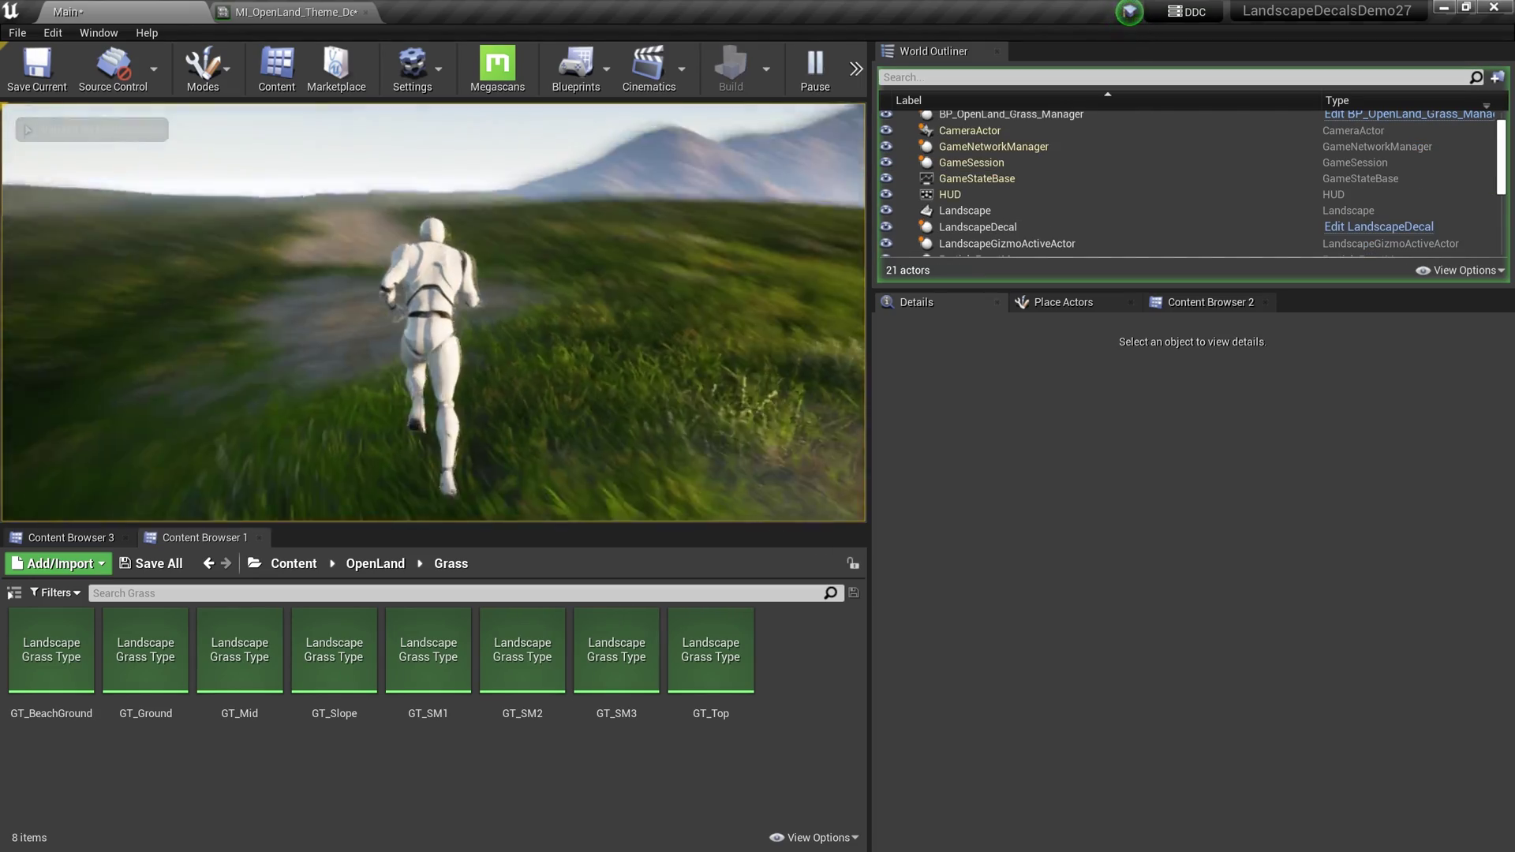
key(w)
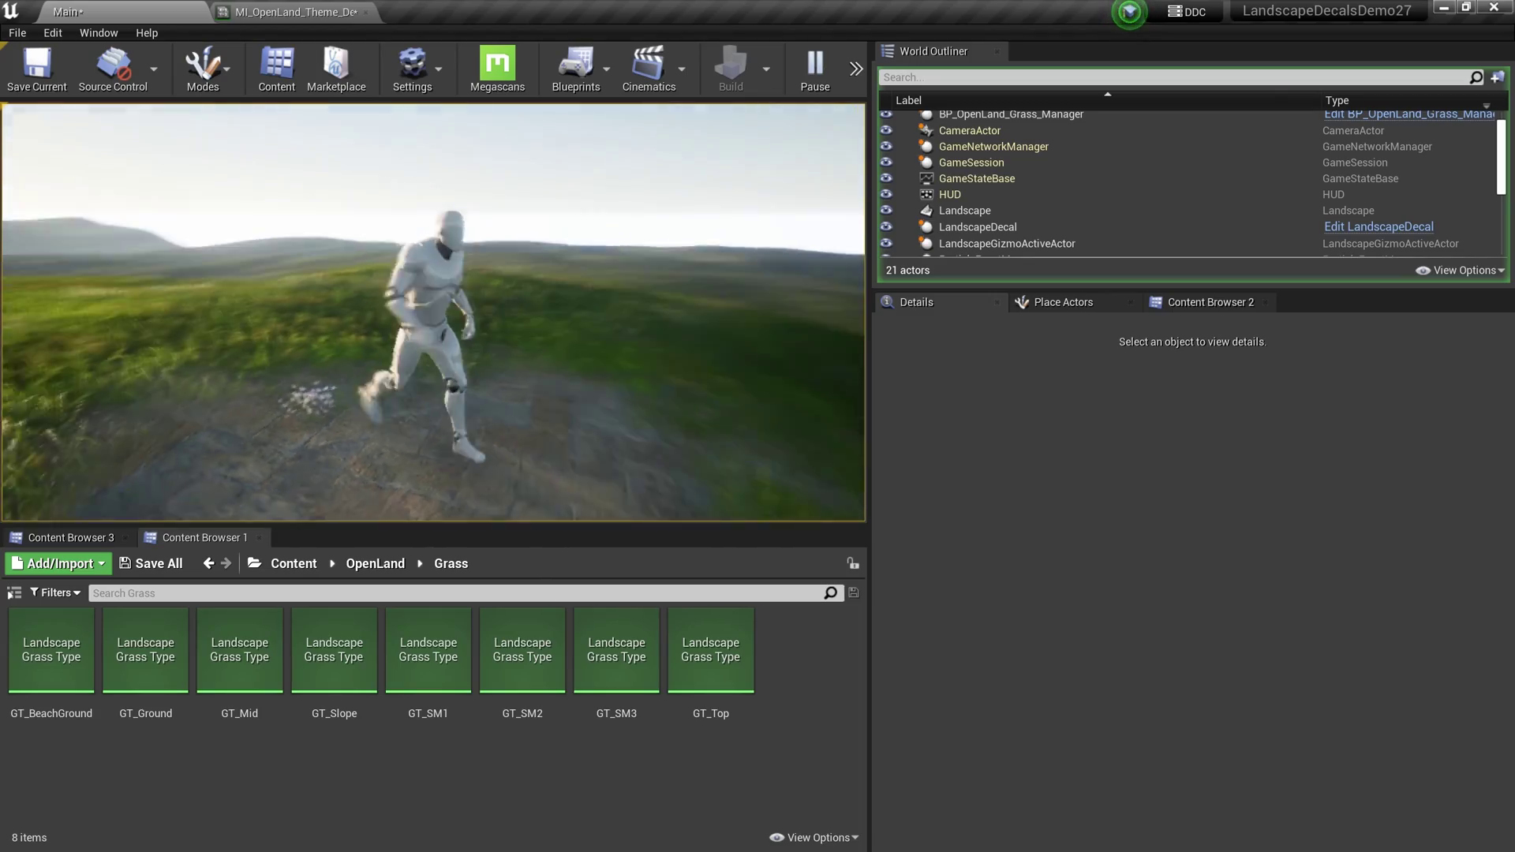
key(w)
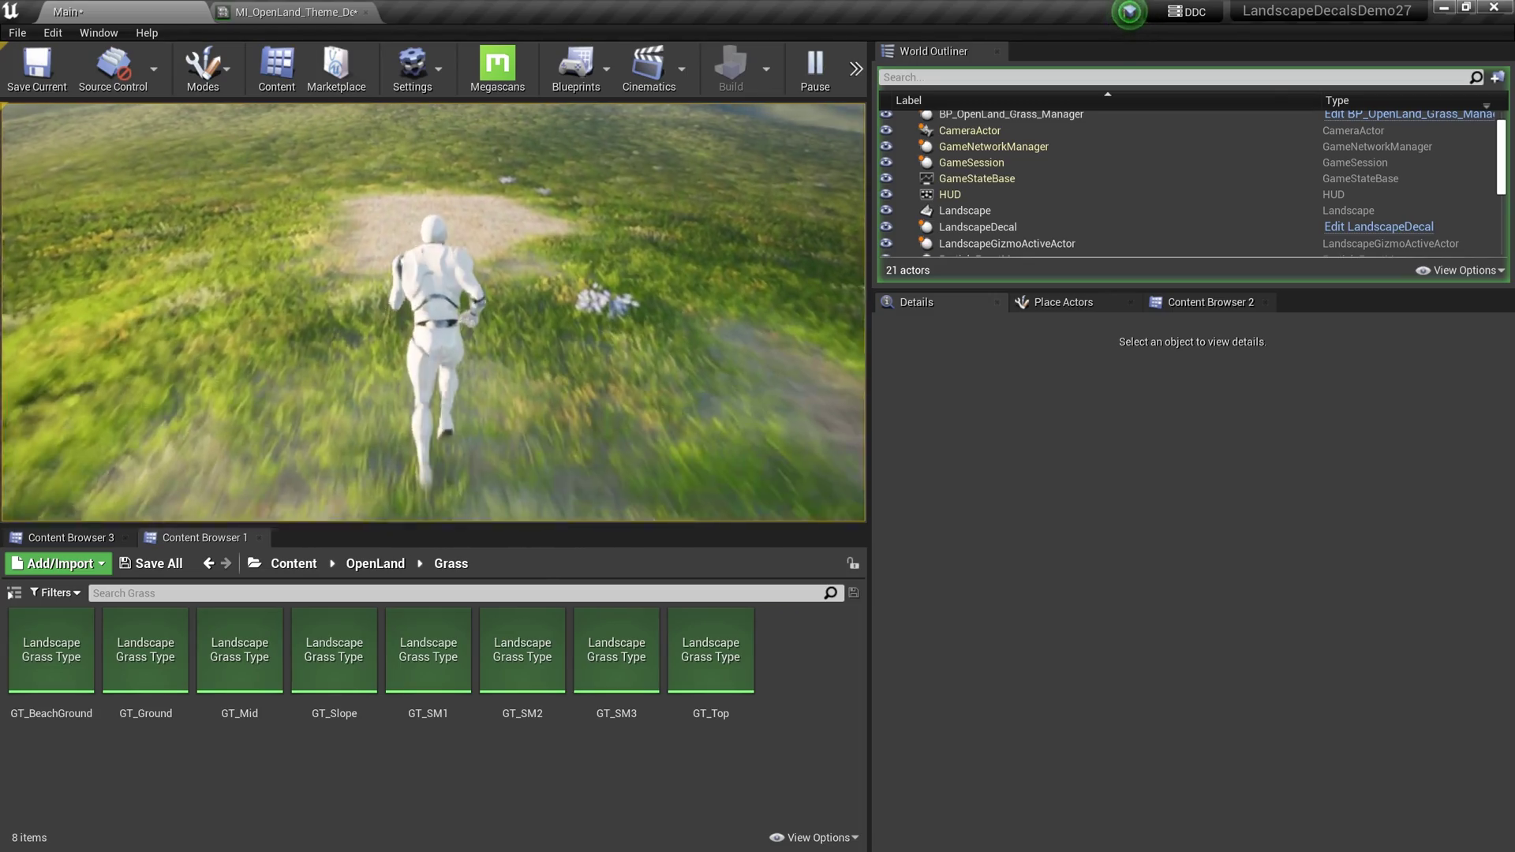
key(a)
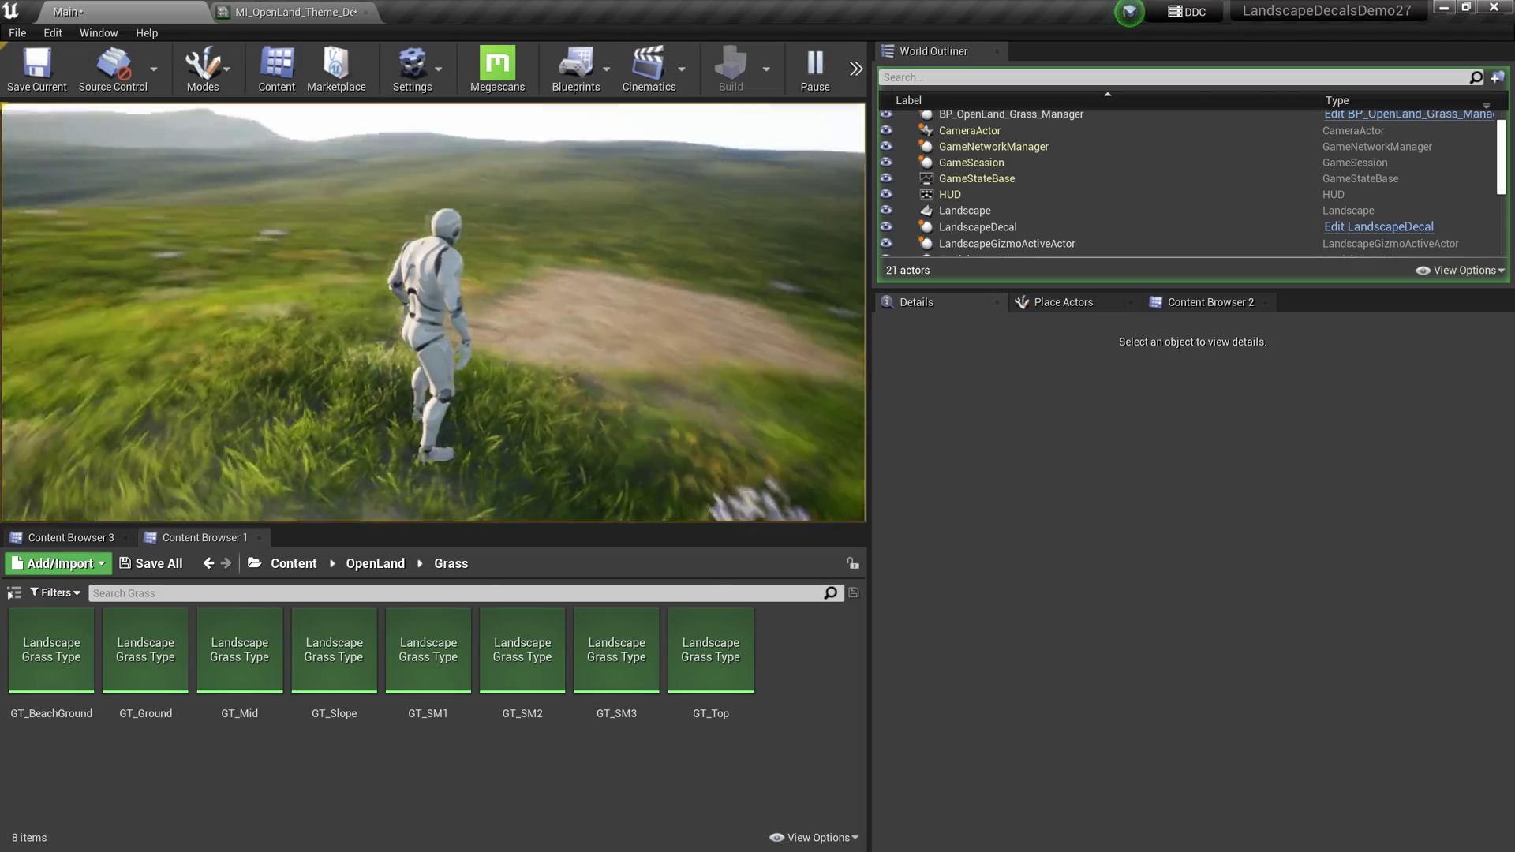
Run the character farther along the stone path to examine its surface, and end the play session
key(w)
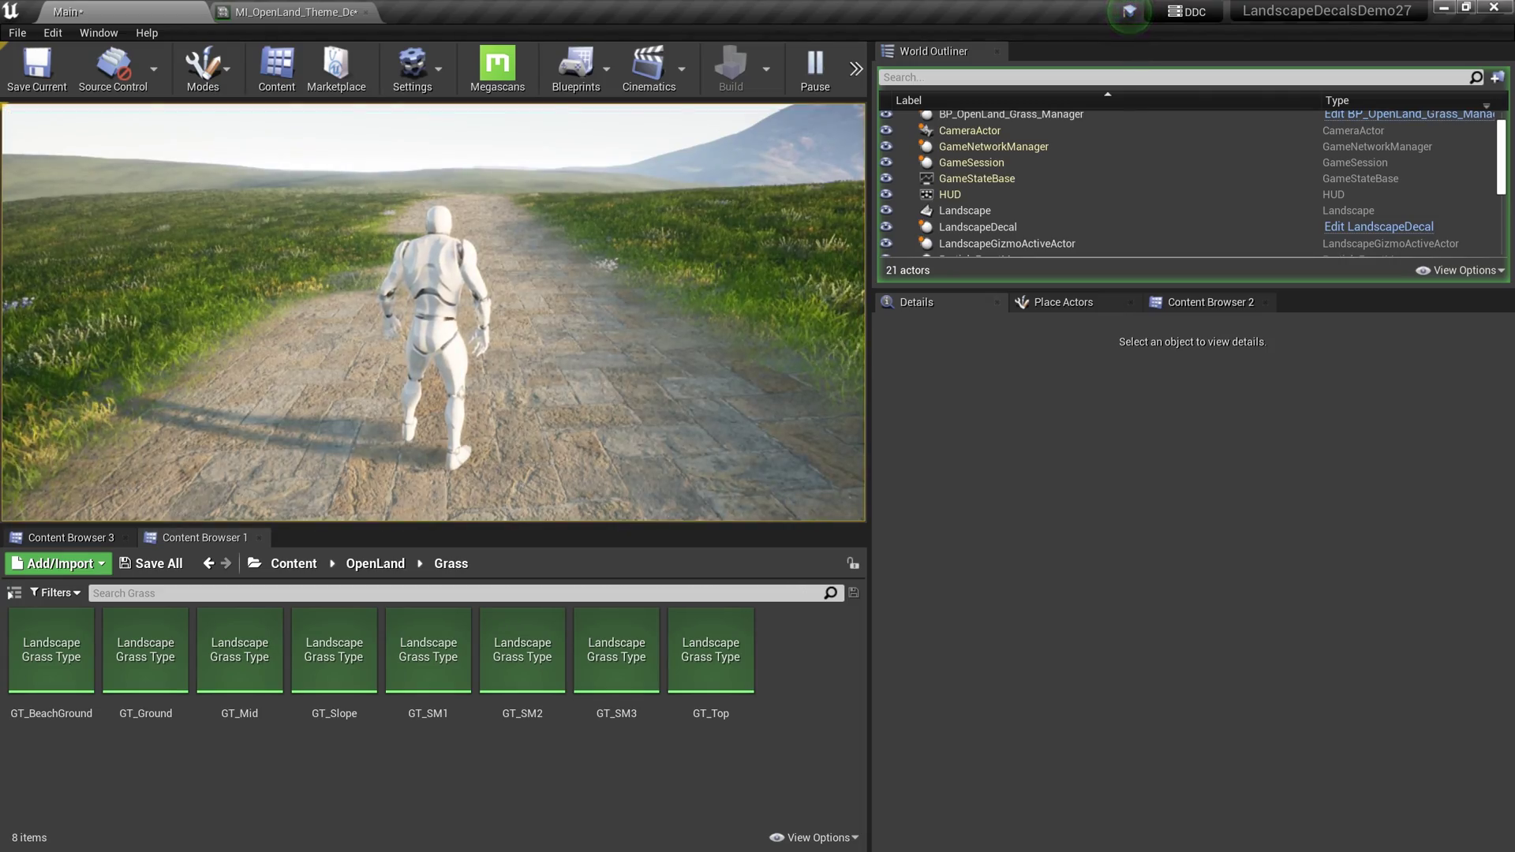
key(Escape)
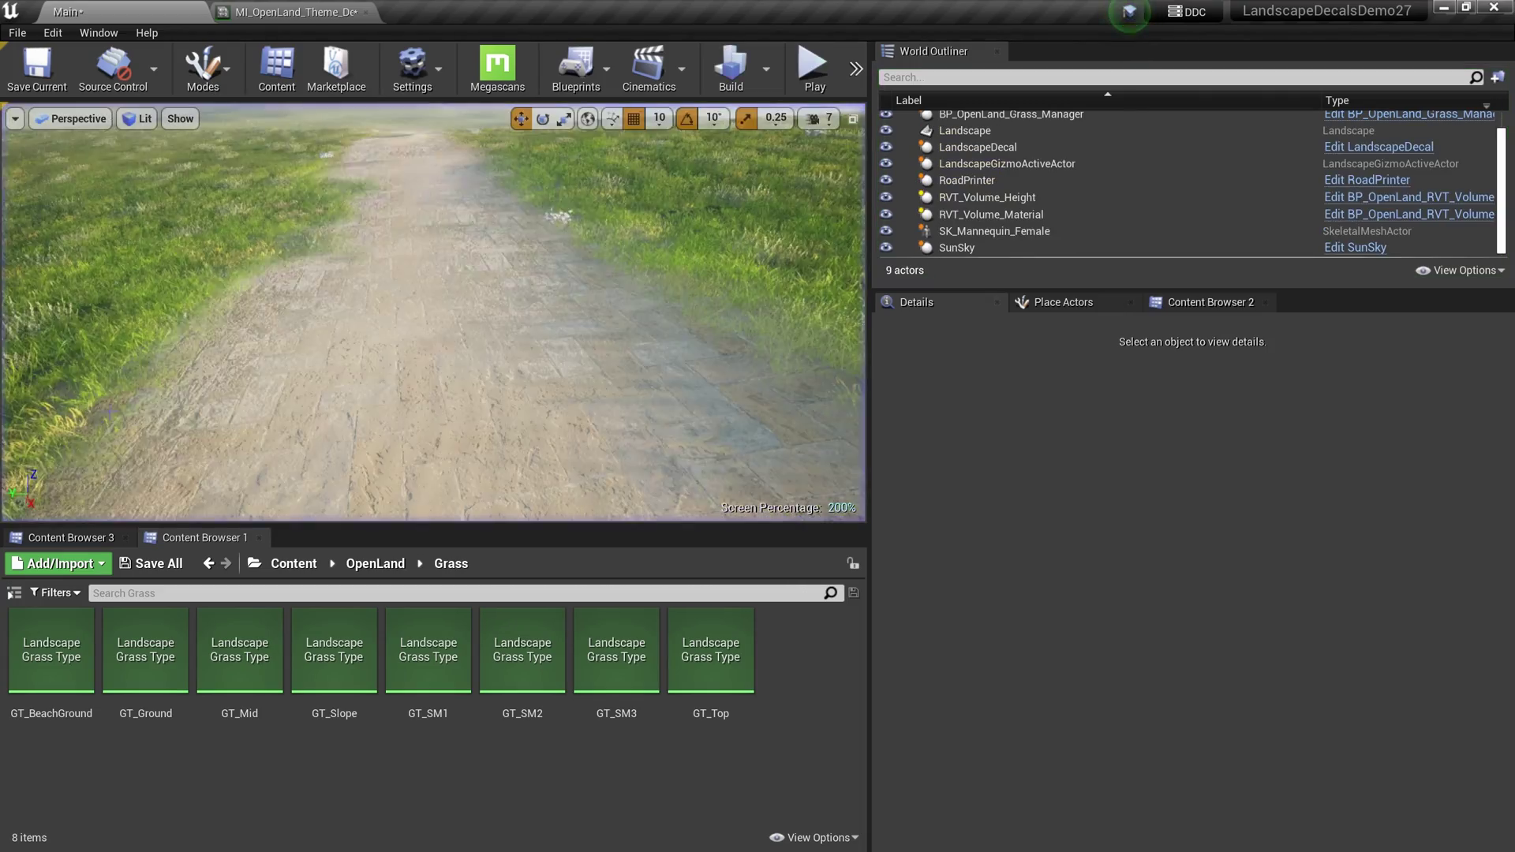
Give the RoadPrinter the Albedo_4K_sjfnch0a base color texture and set its Noise Opacity Influence to 0.0
right_drag(434, 311, 347, 233)
right_drag(247, 371, 248, 416)
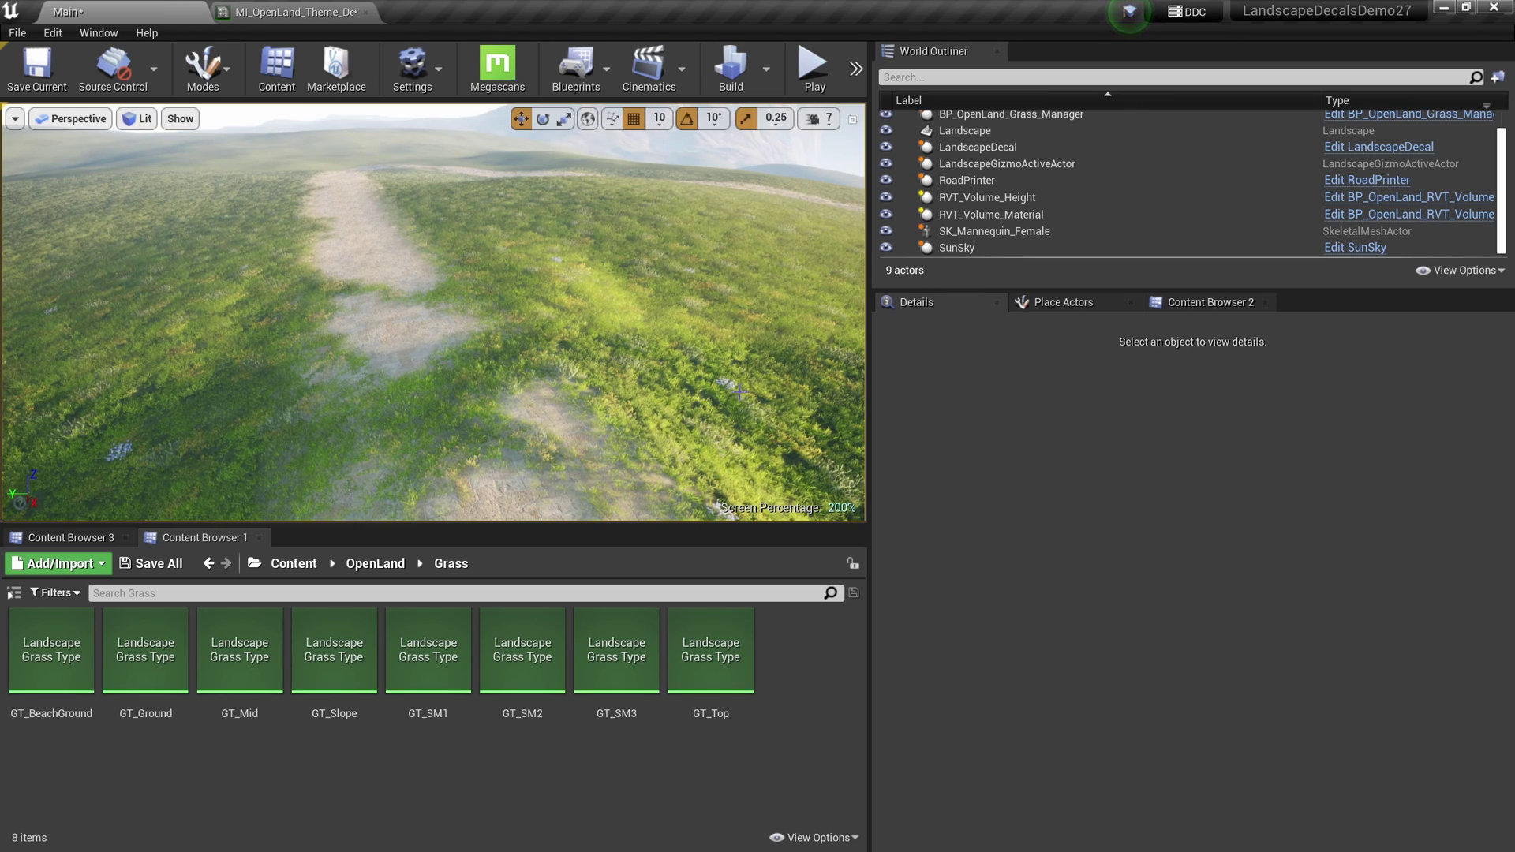
click(965, 181)
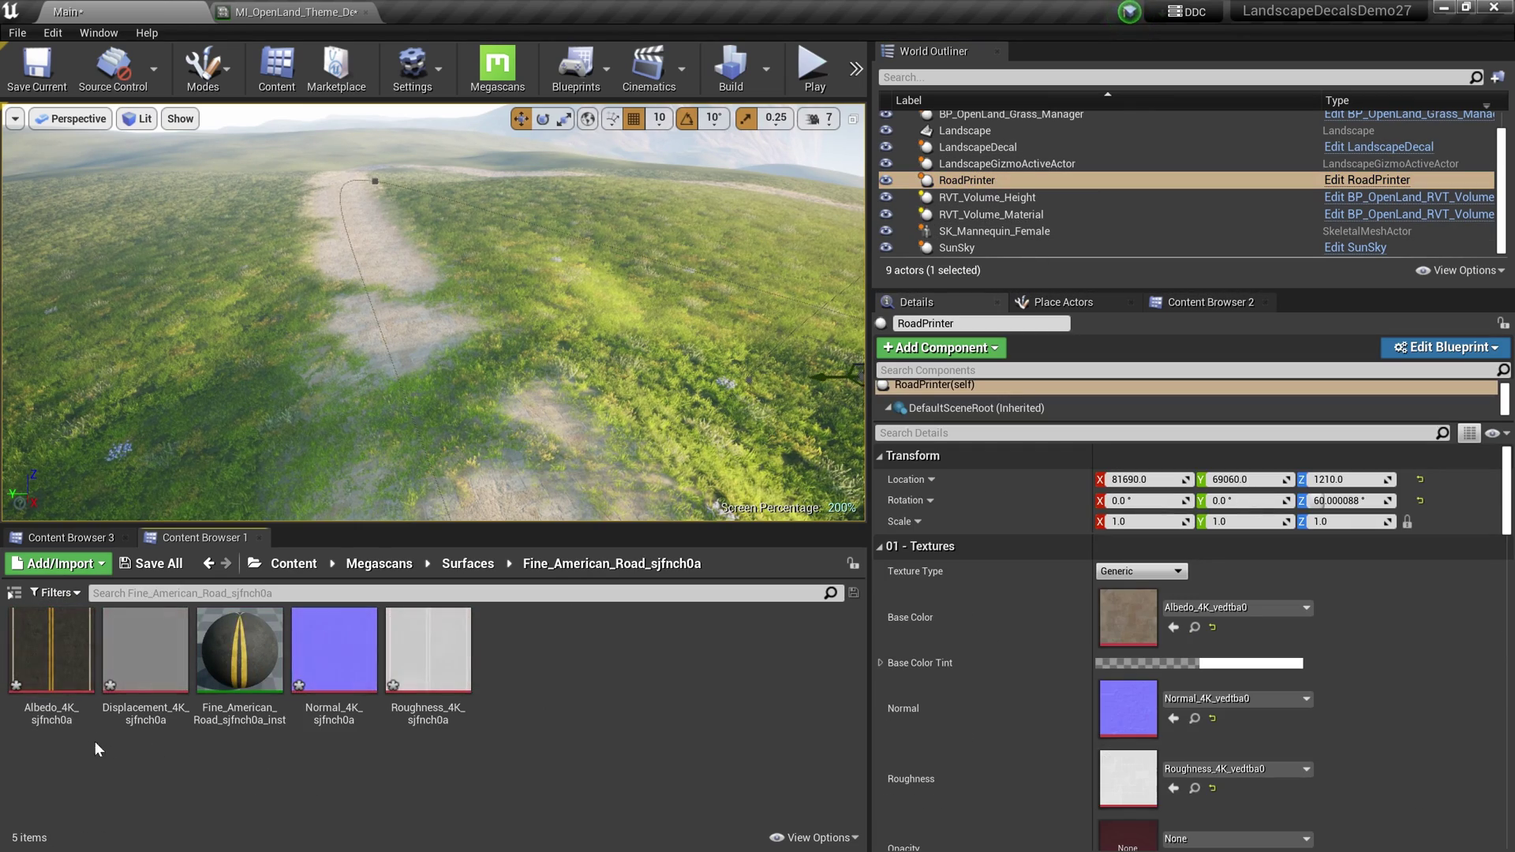
drag(49, 659, 1125, 616)
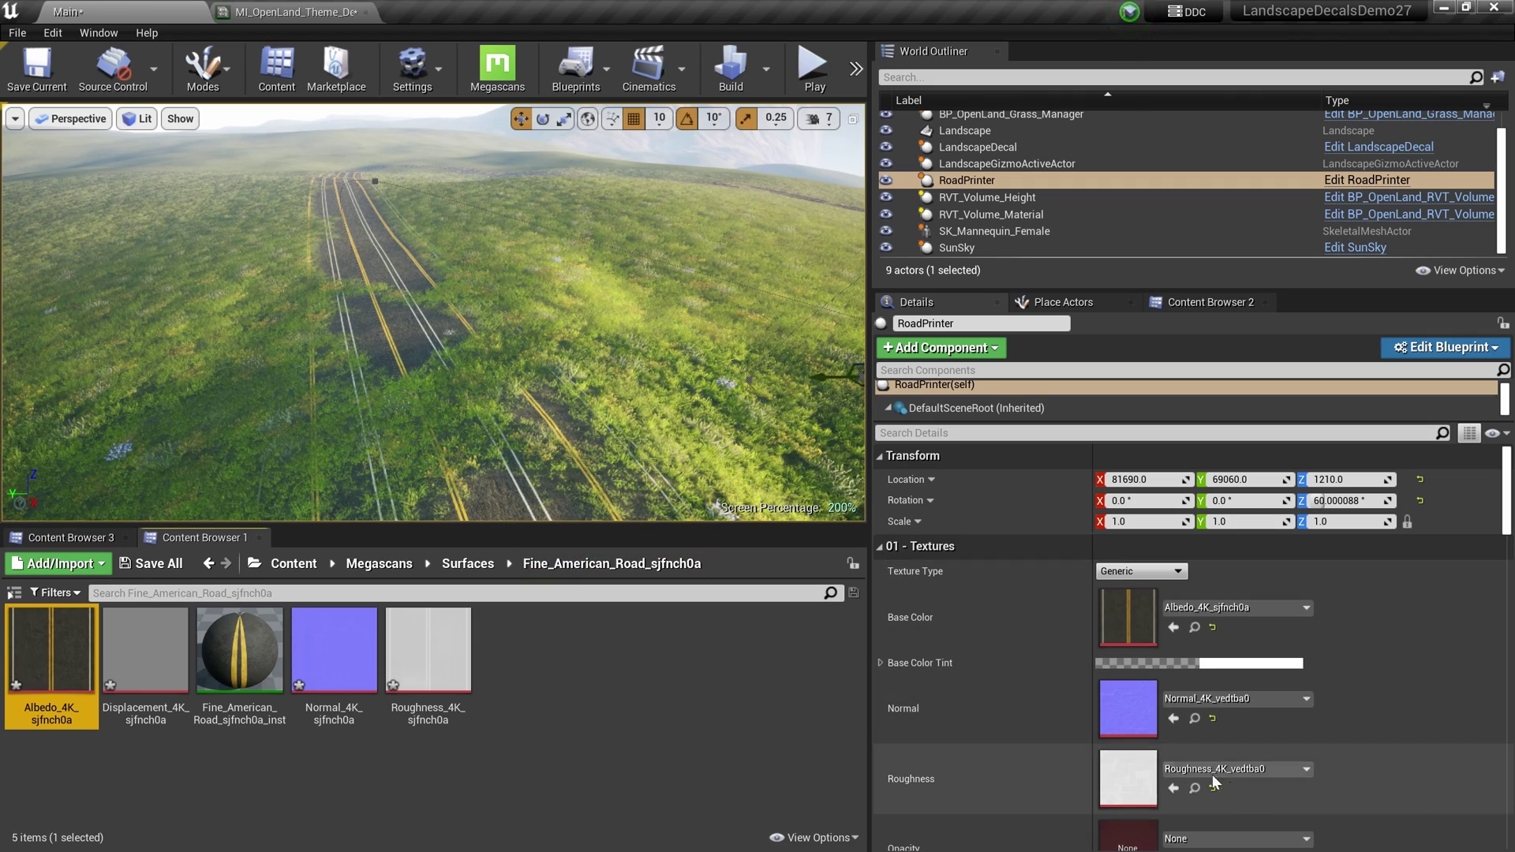
scroll(1247, 651, down, 10)
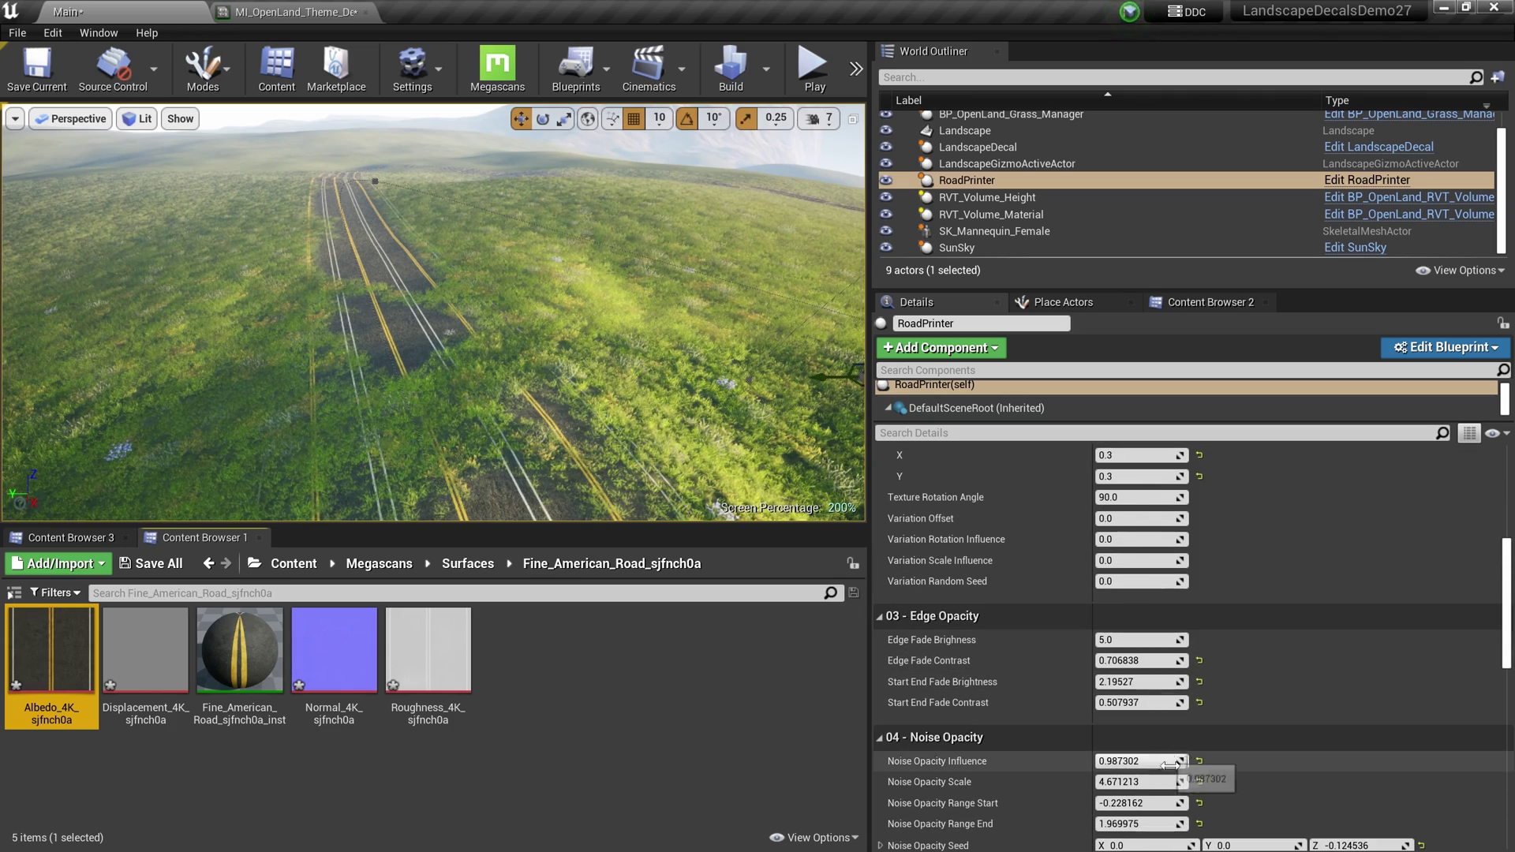
drag(1186, 763, 1179, 763)
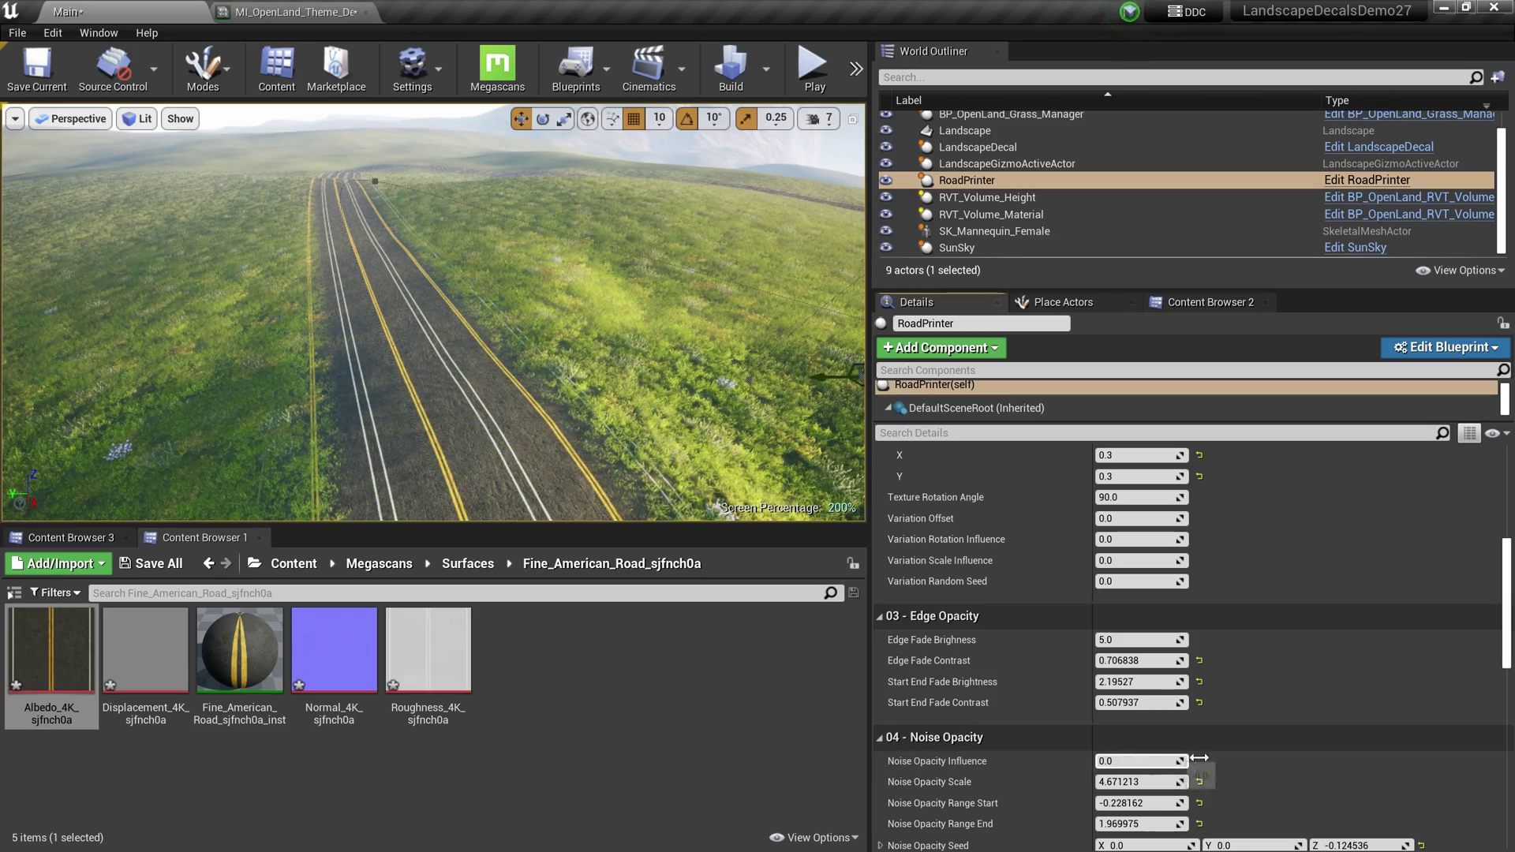
Assign Normal_4K_sjfnch0a as the road's normal texture, and play the level to run the character along the asphalt before stopping
mouse_move(568, 316)
right_down()
mouse_move(568, 363)
mouse_move(588, 348)
mouse_move(588, 300)
right_up()
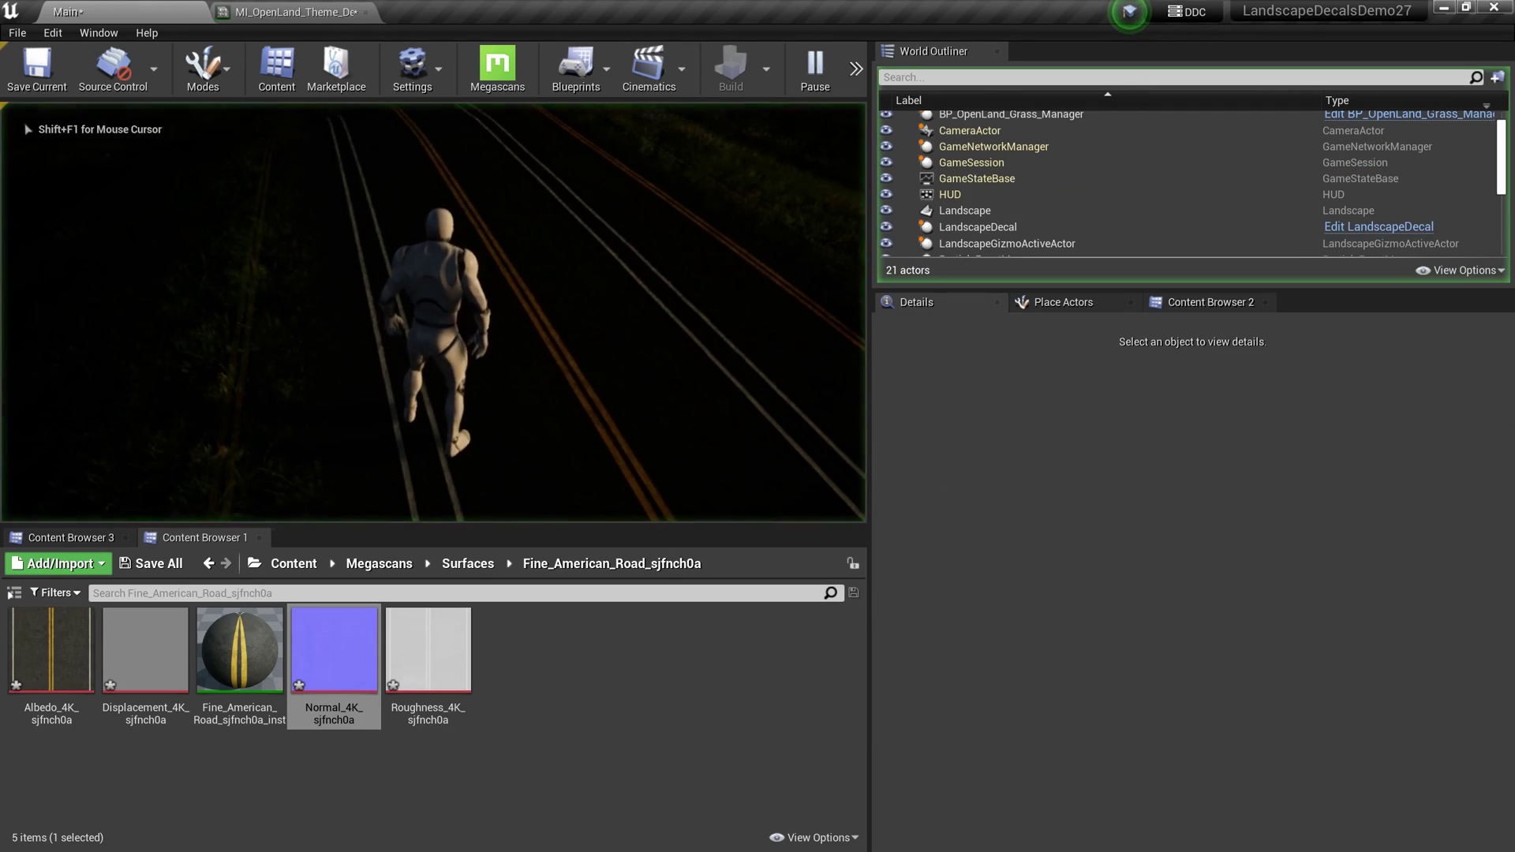
key(w)
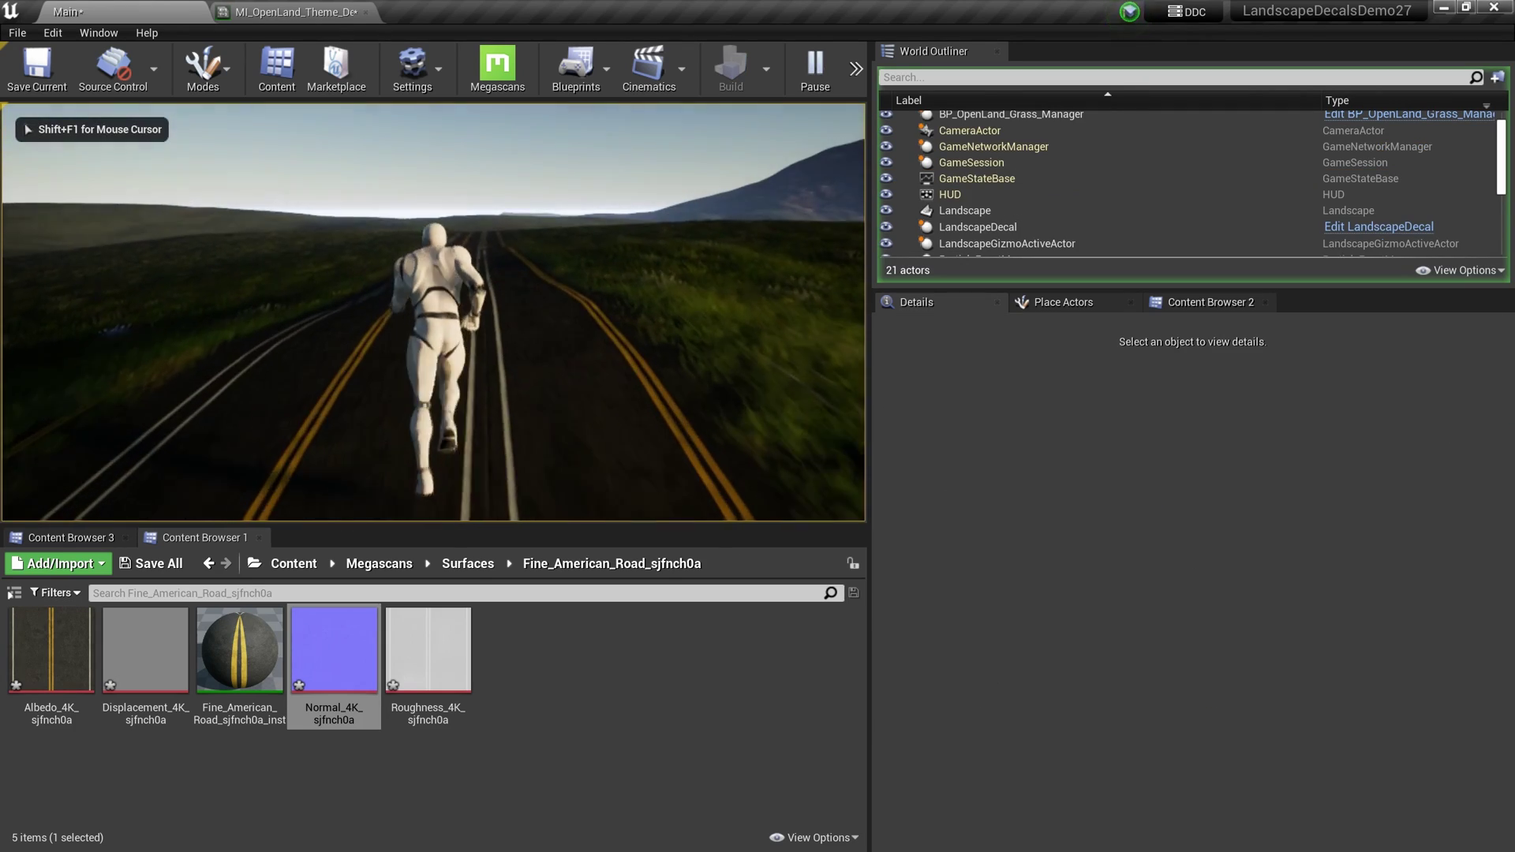
key(Escape)
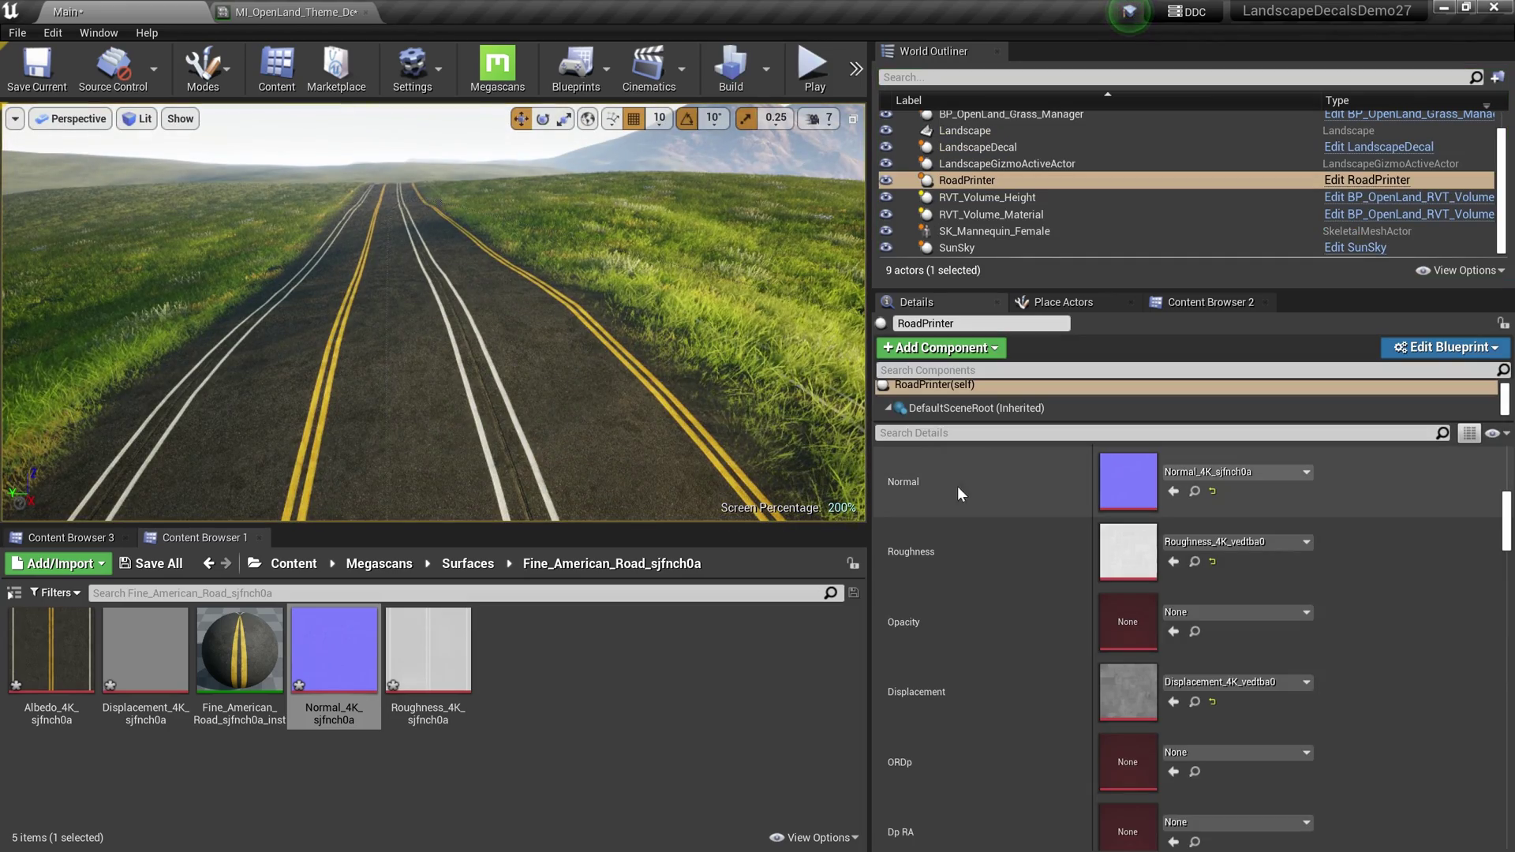
Reset the road texture's UV tiling to its default of 1.0 in X and Y
scroll(964, 613, down, 3)
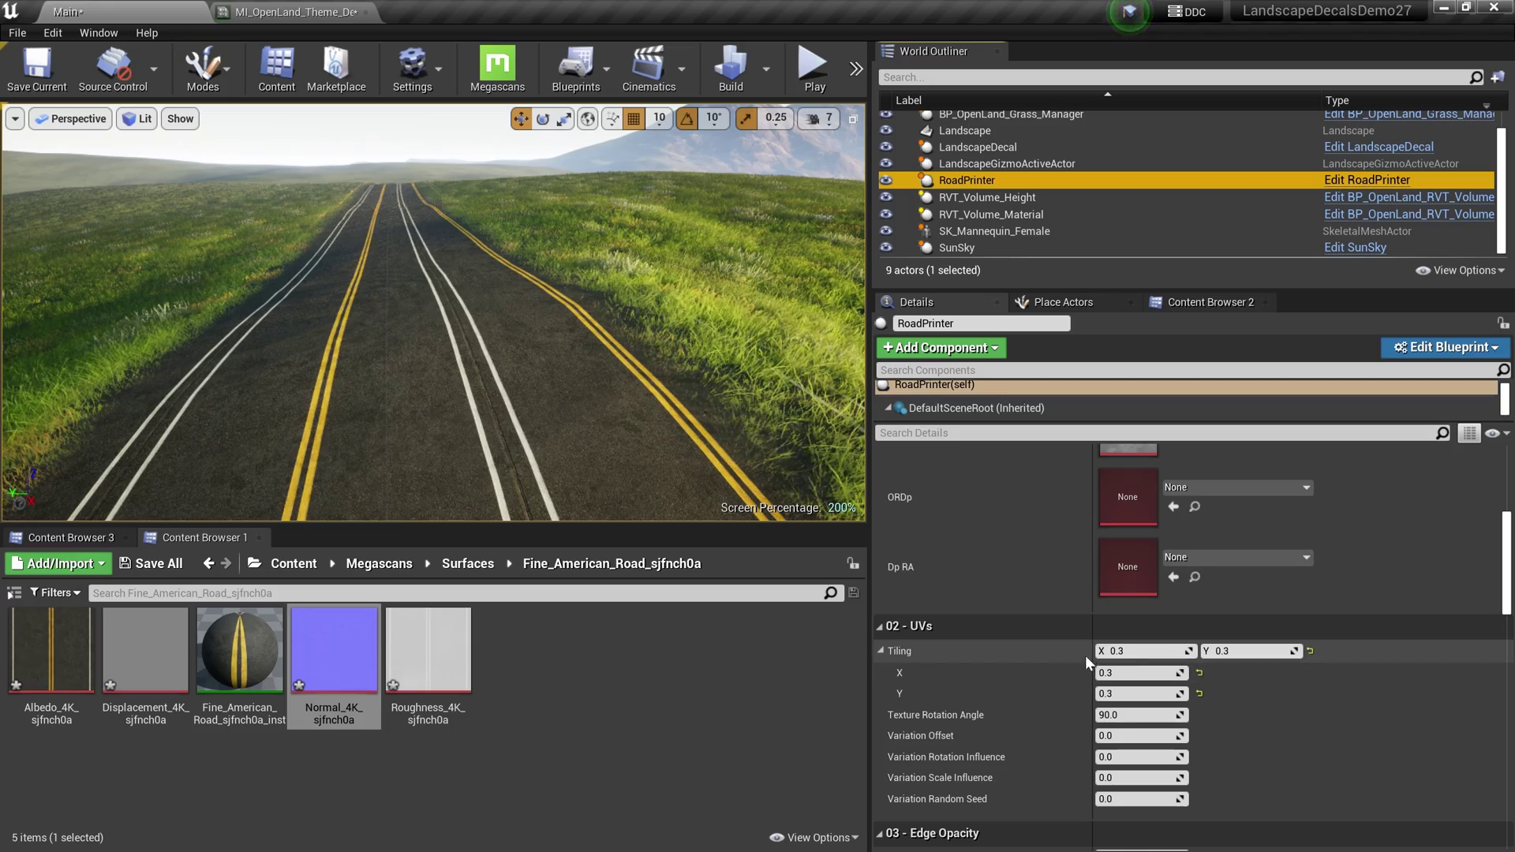
click(1310, 651)
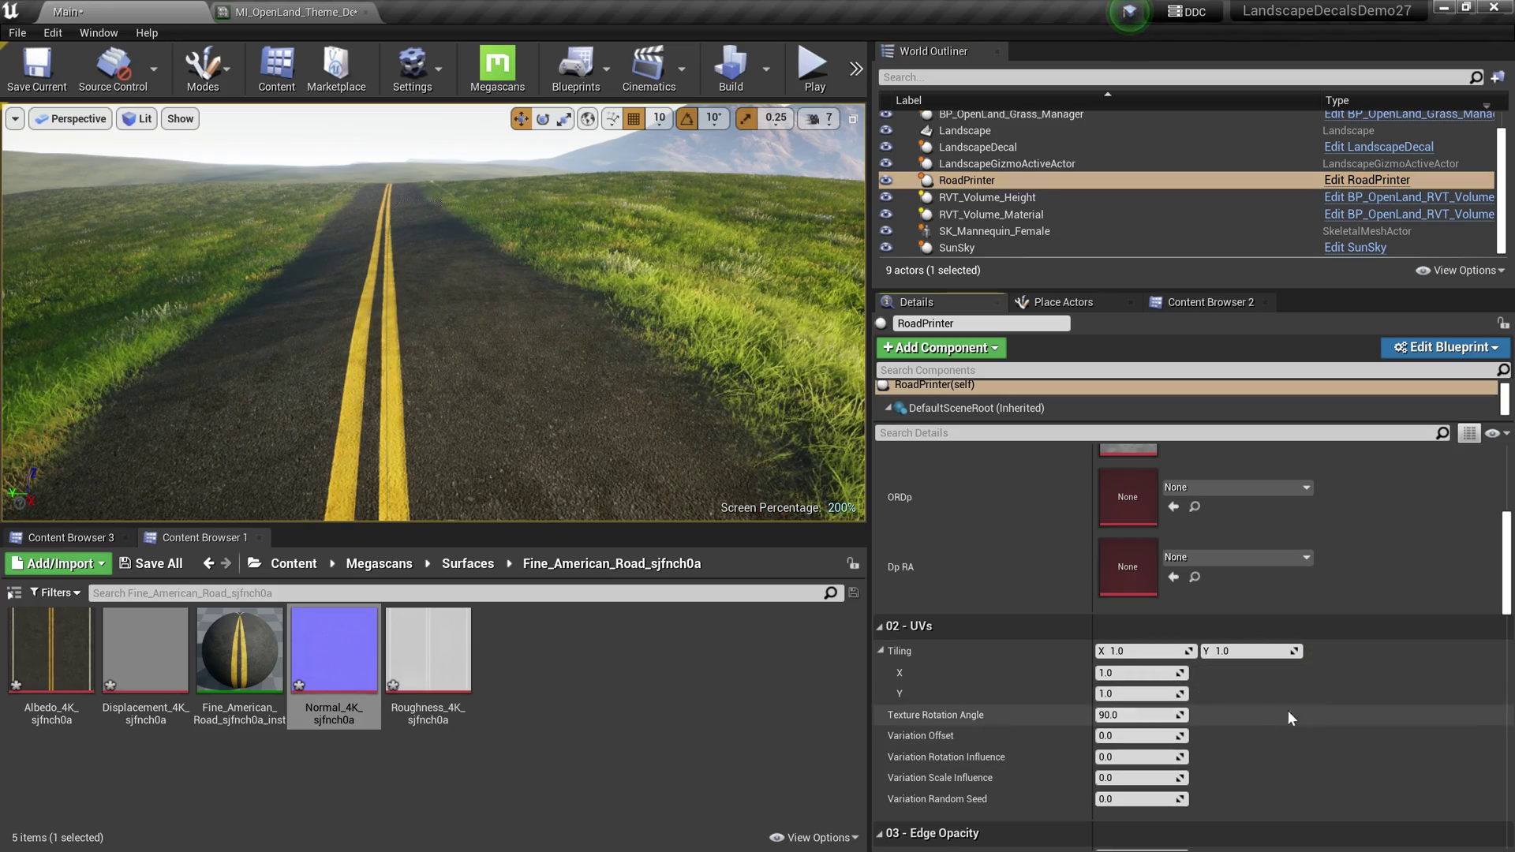
Play the level from the middle of the road to check the texture scale at character height, and stop
key(w)
right_drag(444, 430, 443, 430)
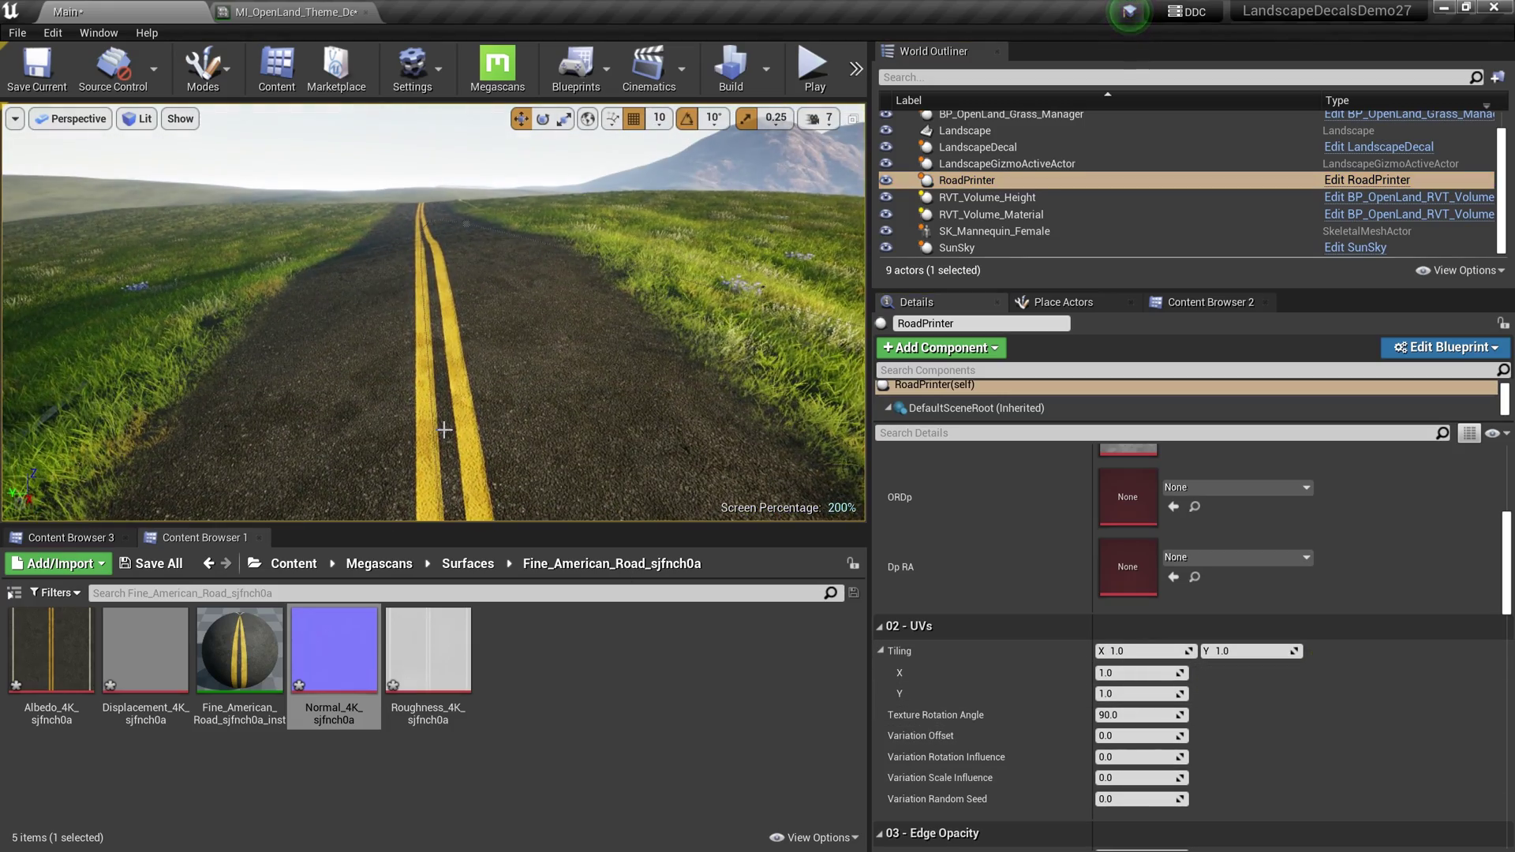
key(alt+p)
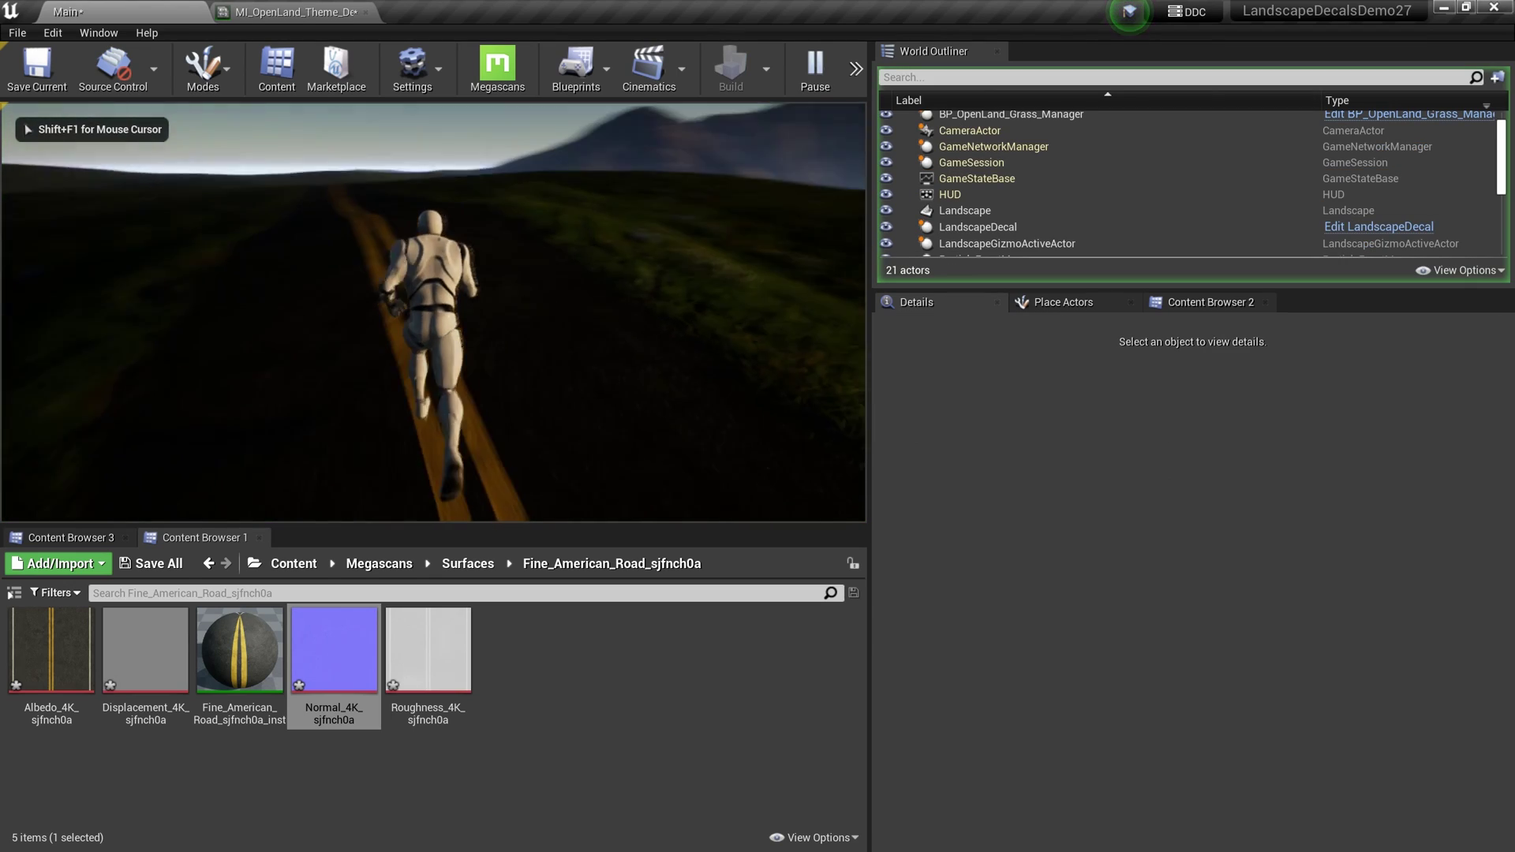
key(Escape)
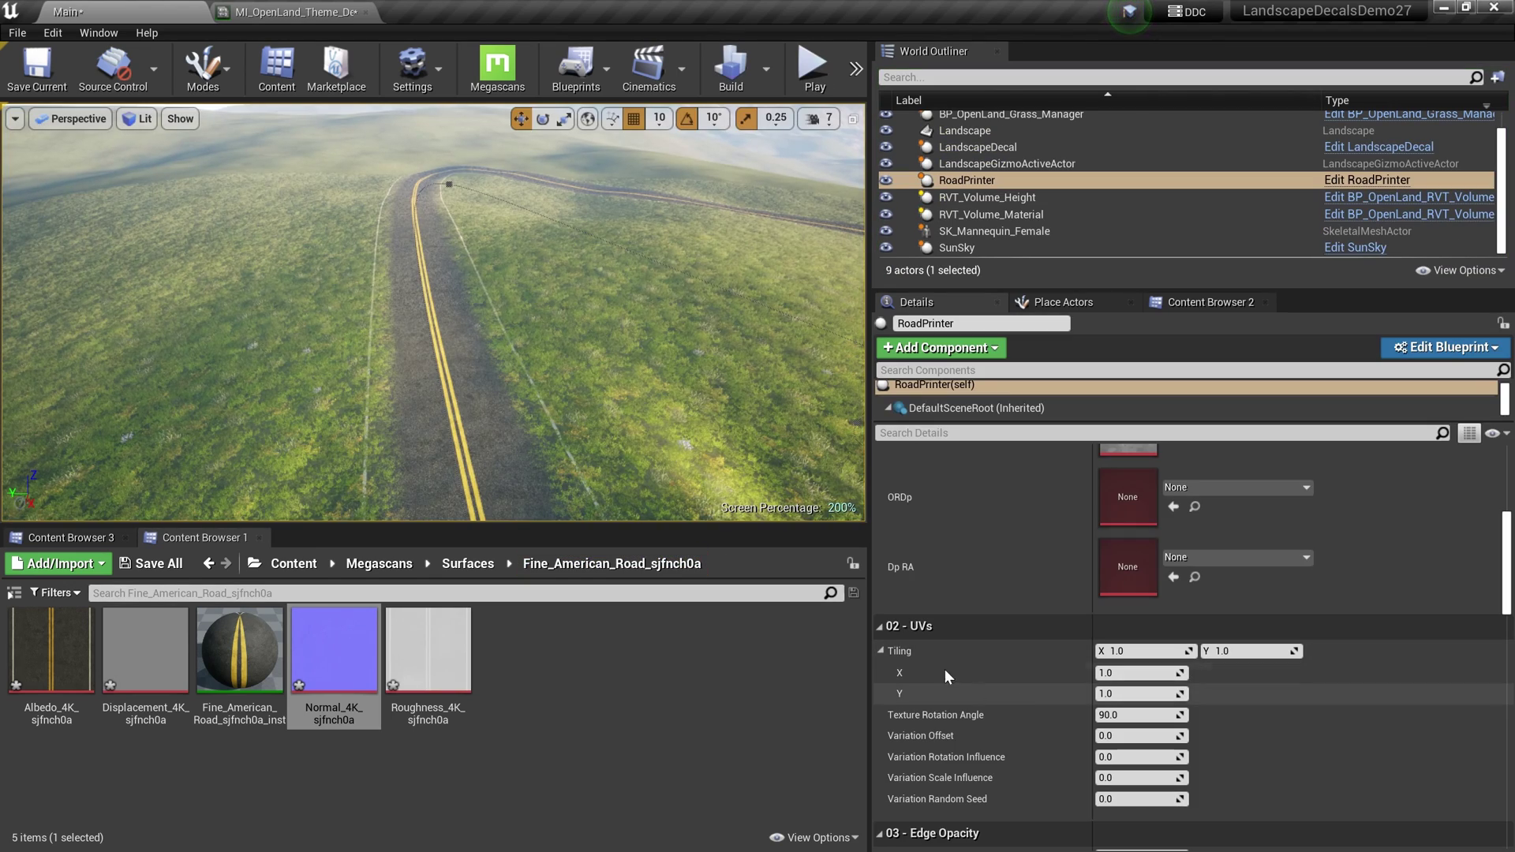
Sharpen the road's edges with an Edge Fade Contrast of 0.05287 and an Edge Fade Brighness of 7.147002
scroll(729, 387, up, 4)
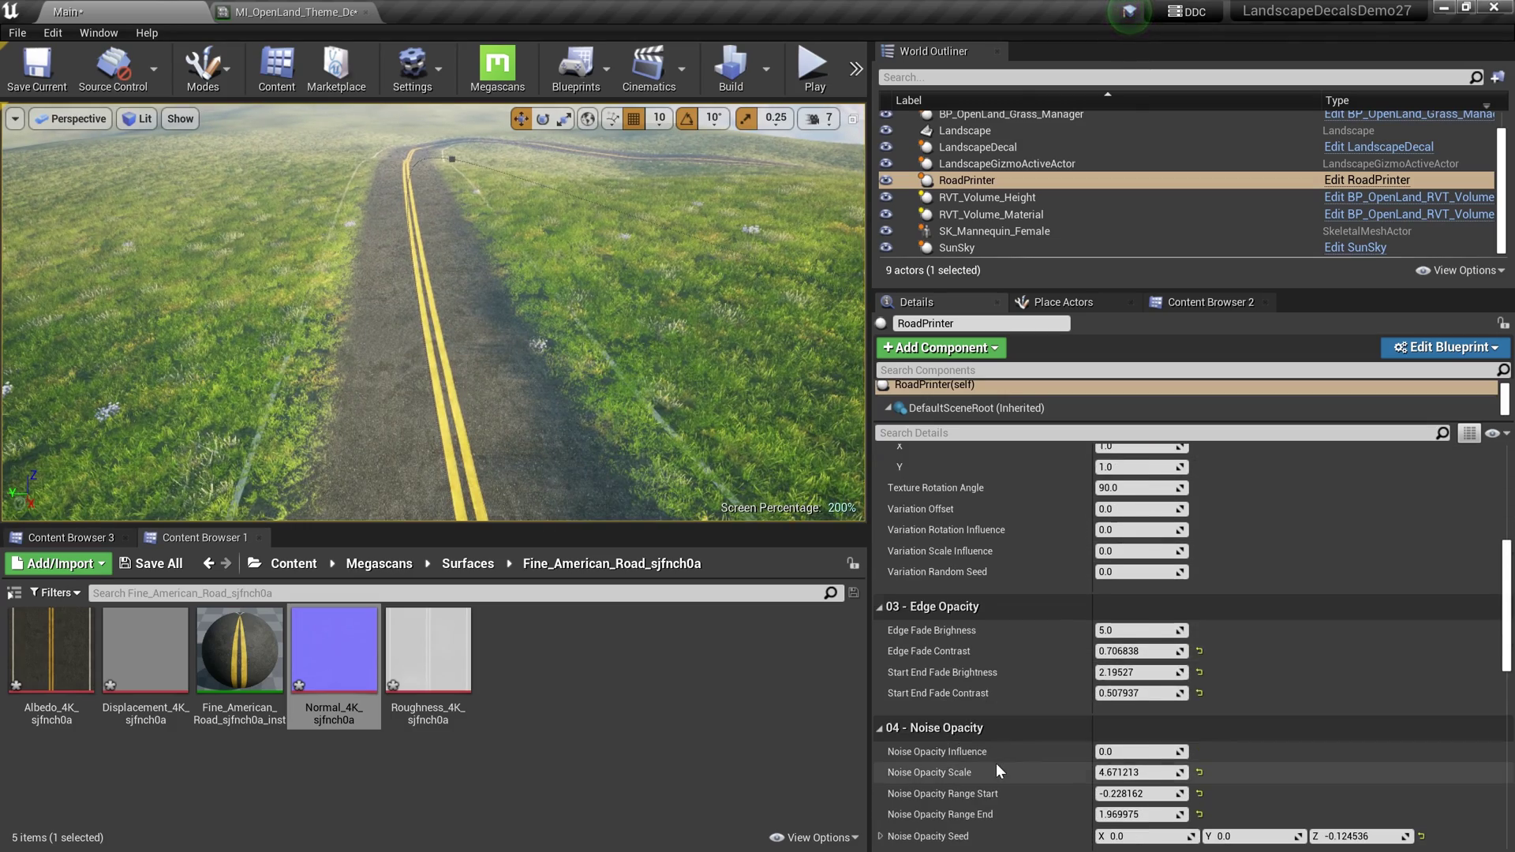
drag(1140, 651, 1093, 651)
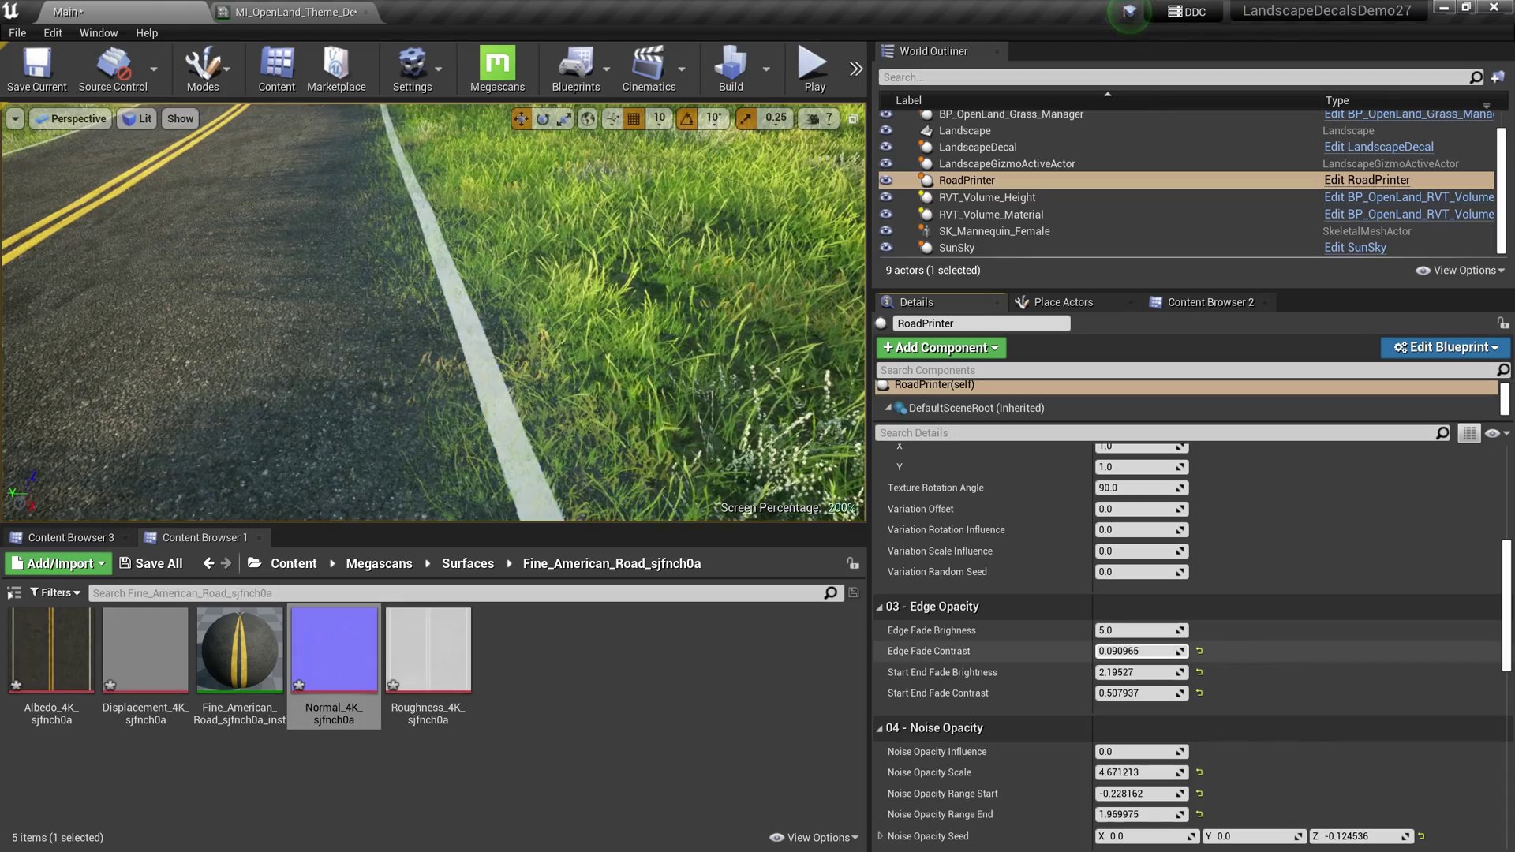
drag(1093, 651, 1090, 651)
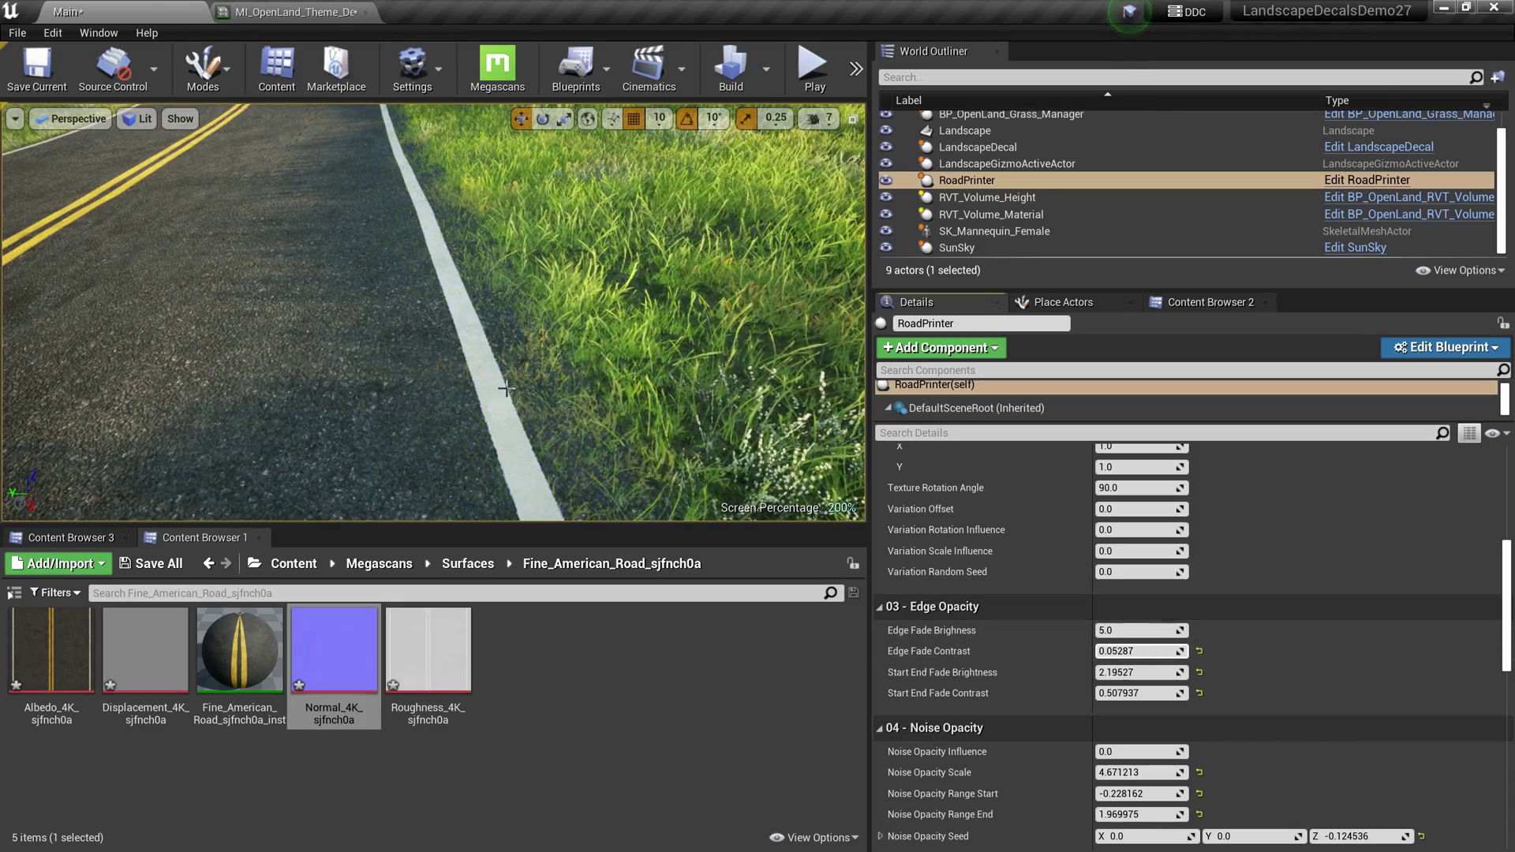
right_drag(506, 388, 418, 379)
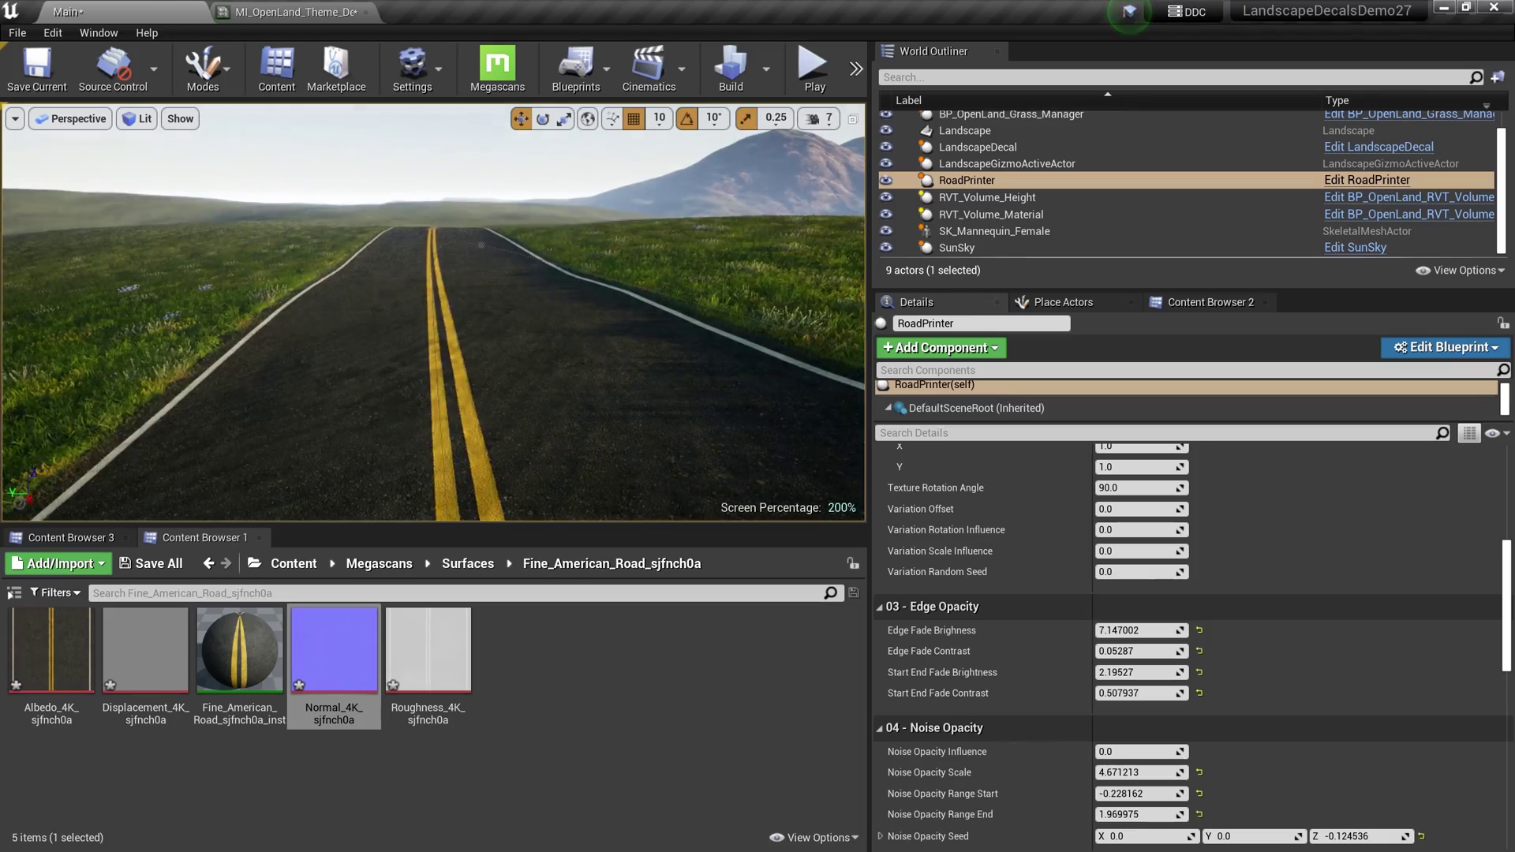
Survey the finished road from above and run the character along it in a full-screen play preview
right_drag(419, 316, 426, 387)
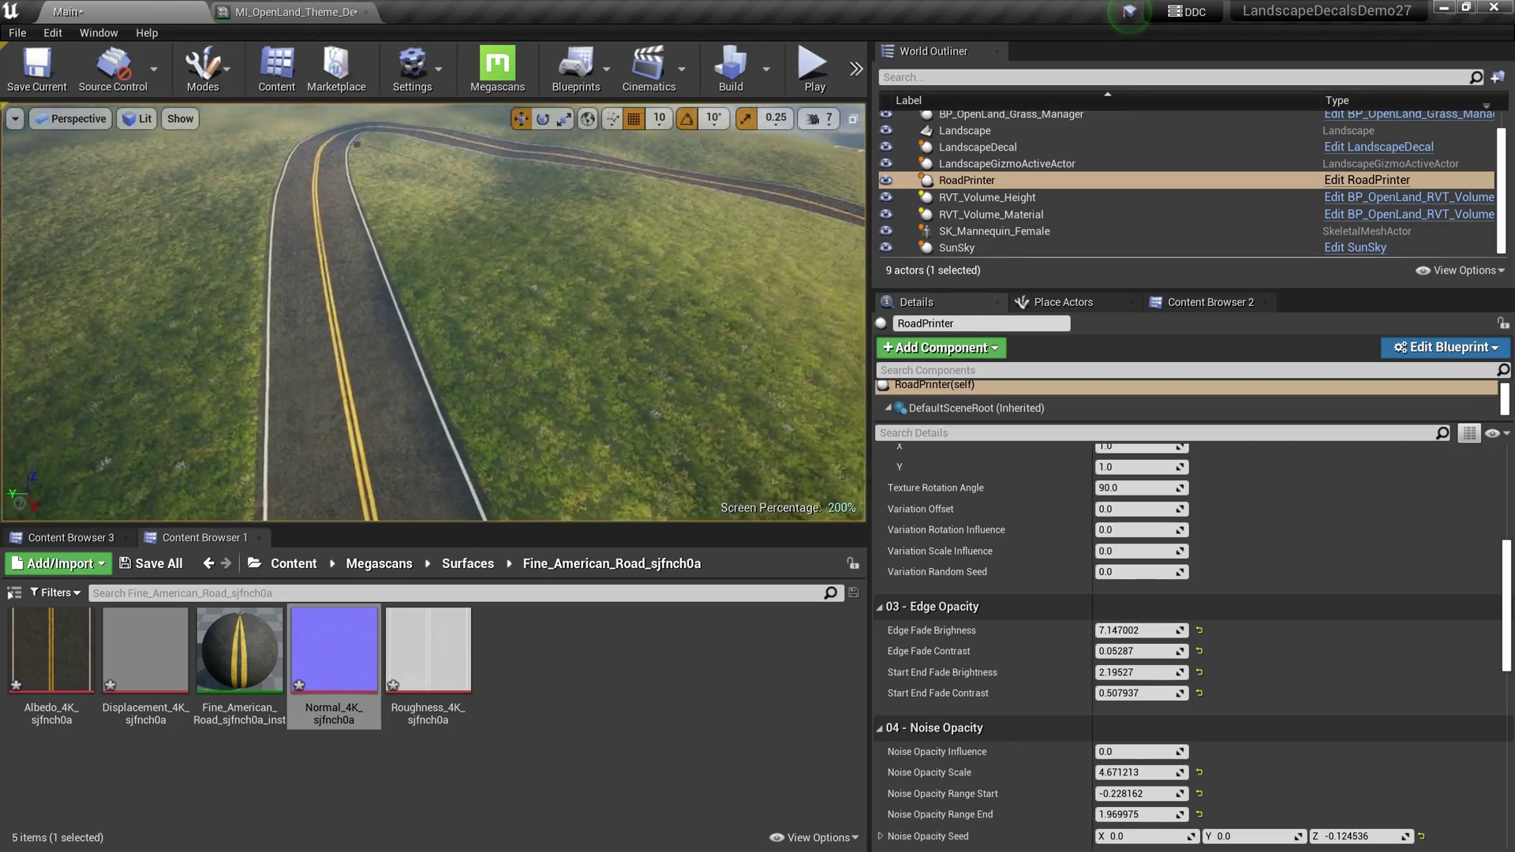
right_drag(419, 442, 418, 395)
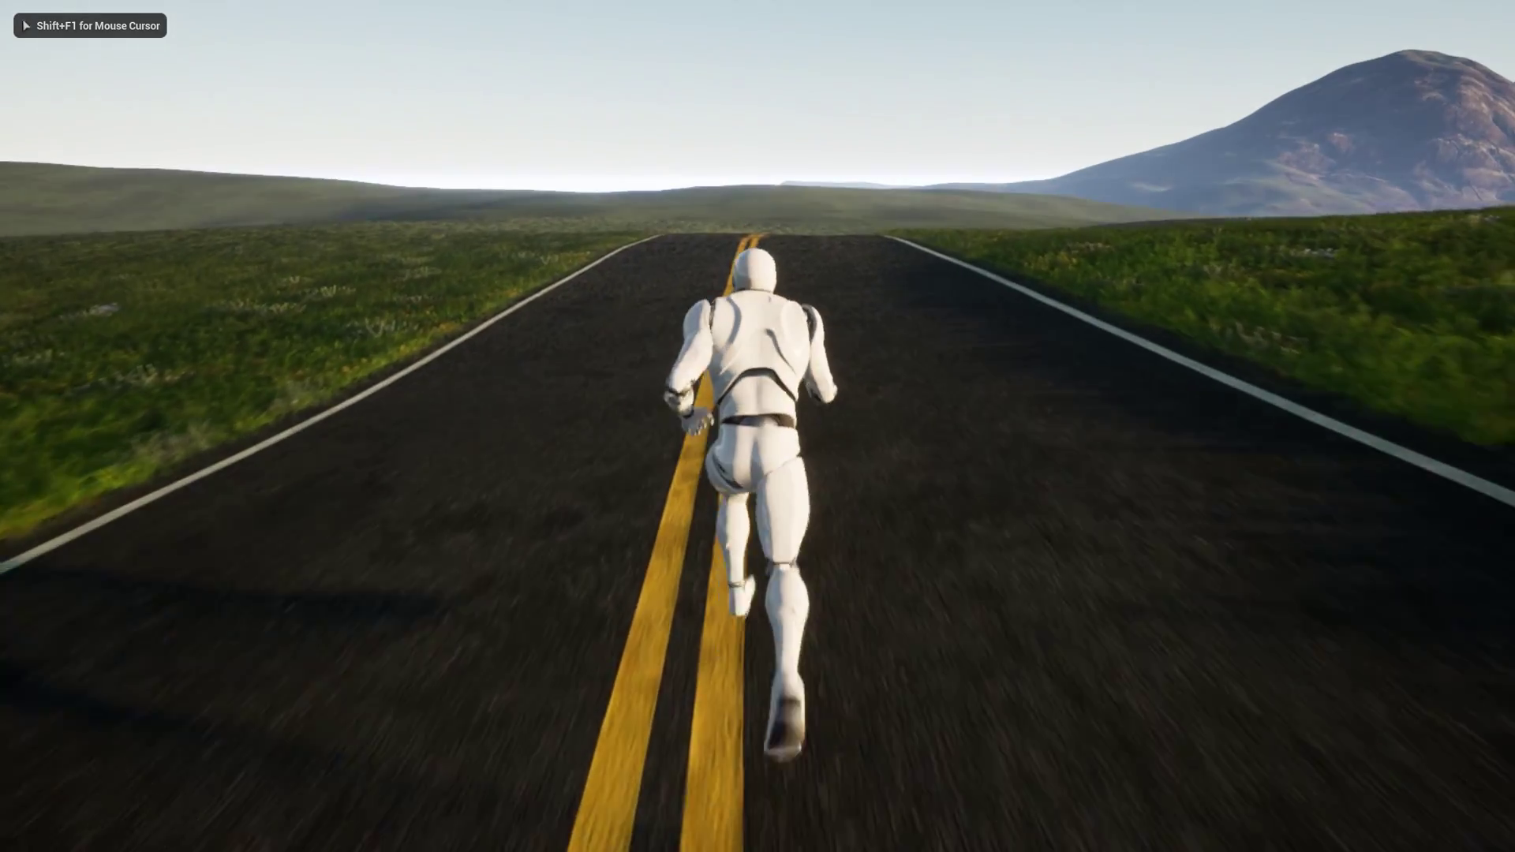